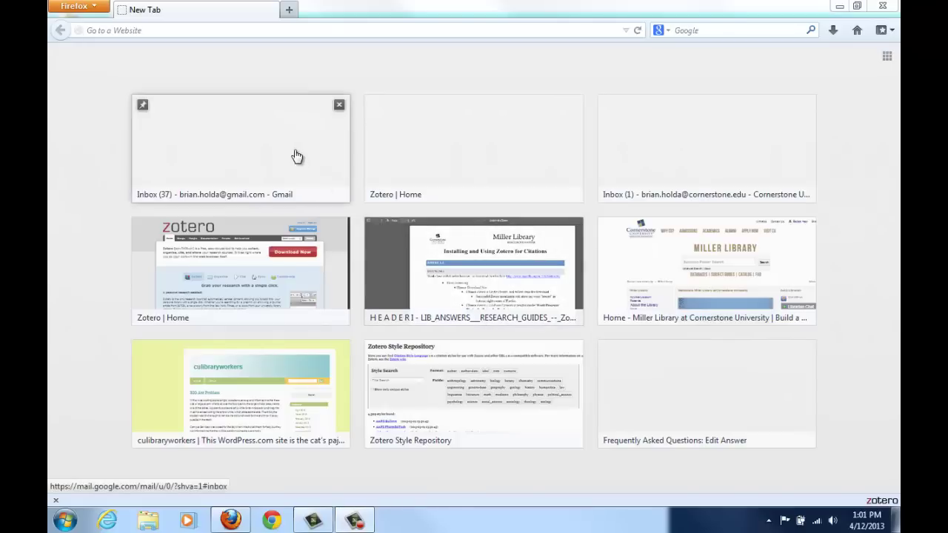
# - Go to mozilla.org and start downloading the Firefox Setup 20.0.1.exe installer
pyautogui.click(161, 30)
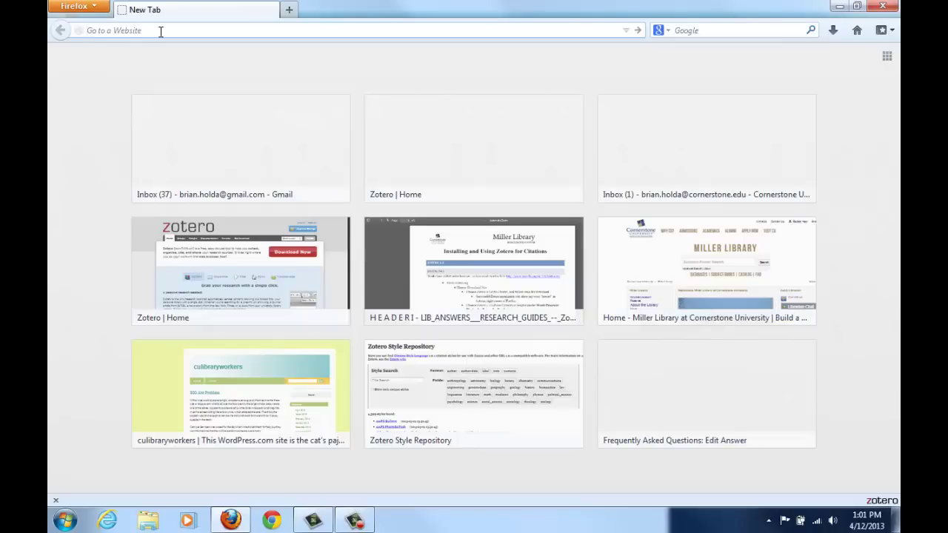
pyautogui.write('mozilla.org/')
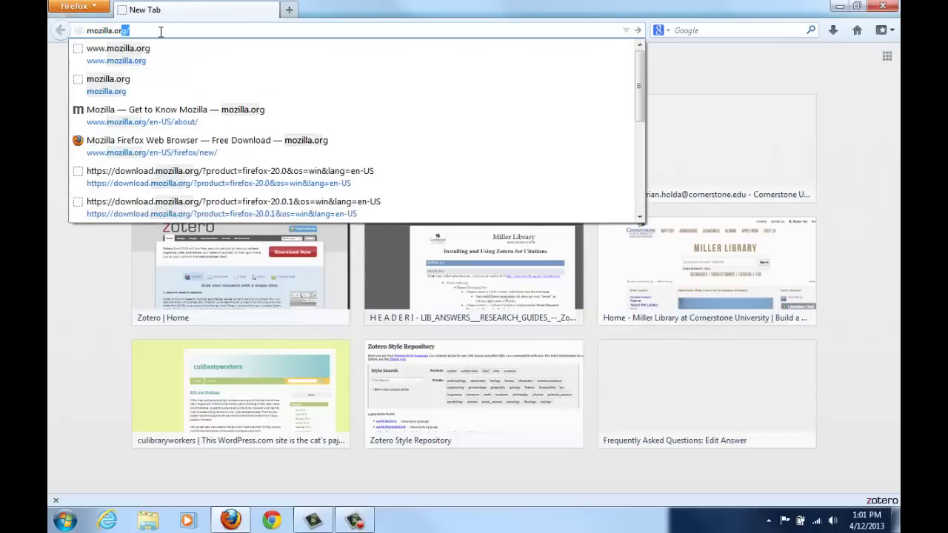
pyautogui.press('Return')
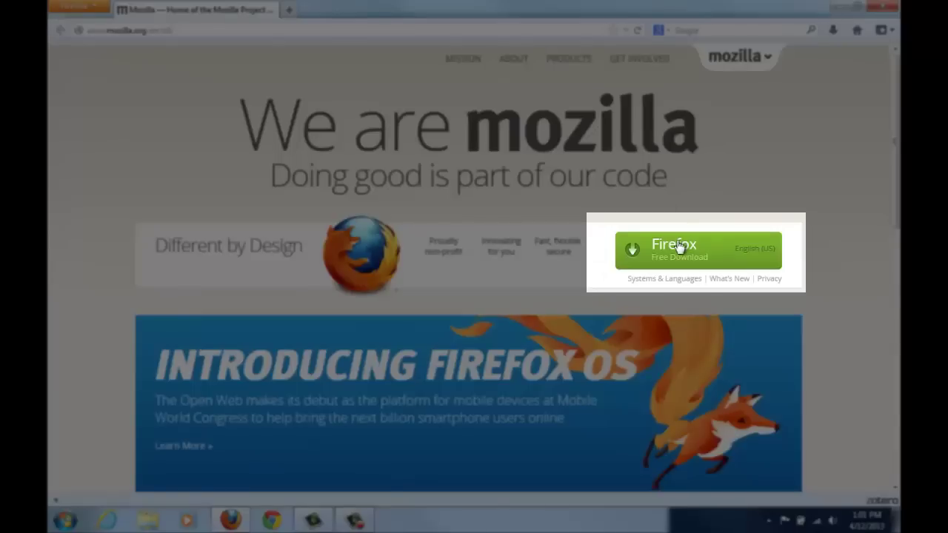
pyautogui.click(679, 251)
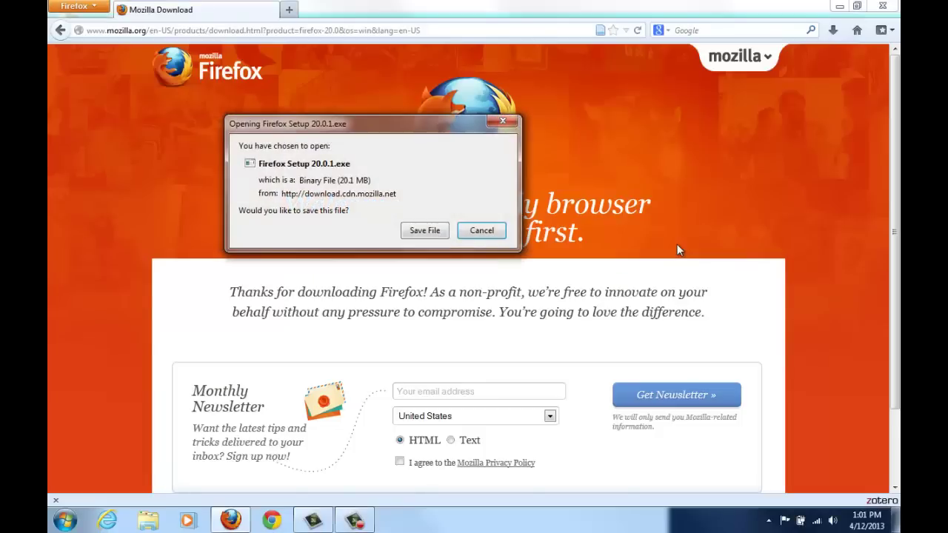
# - Go to zotero.org and open the Zotero download page
pyautogui.click(198, 30)
pyautogui.write('zotero.org')
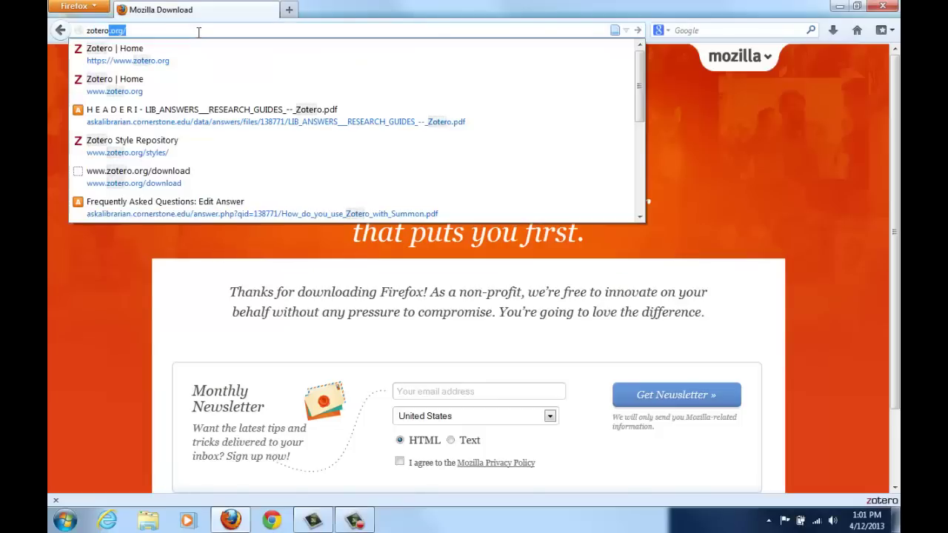
pyautogui.press('Return')
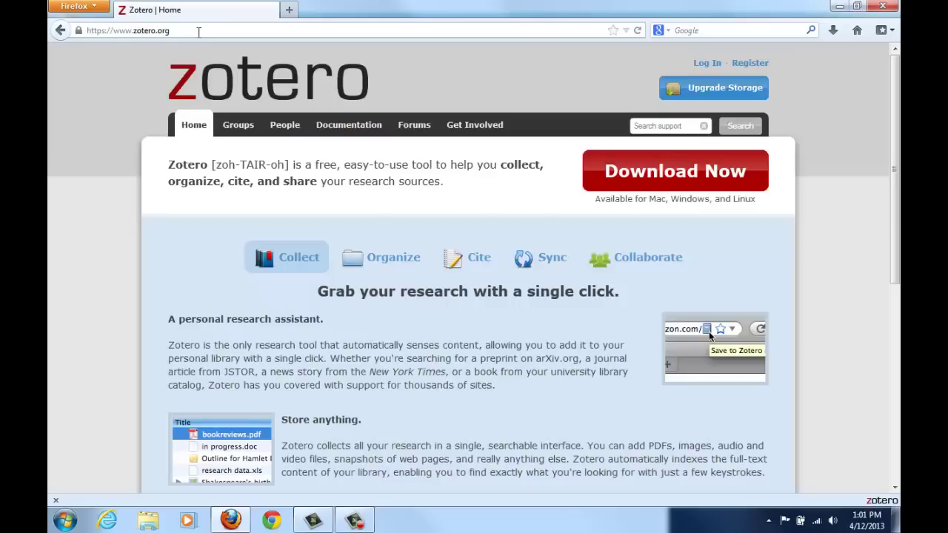
pyautogui.click(635, 175)
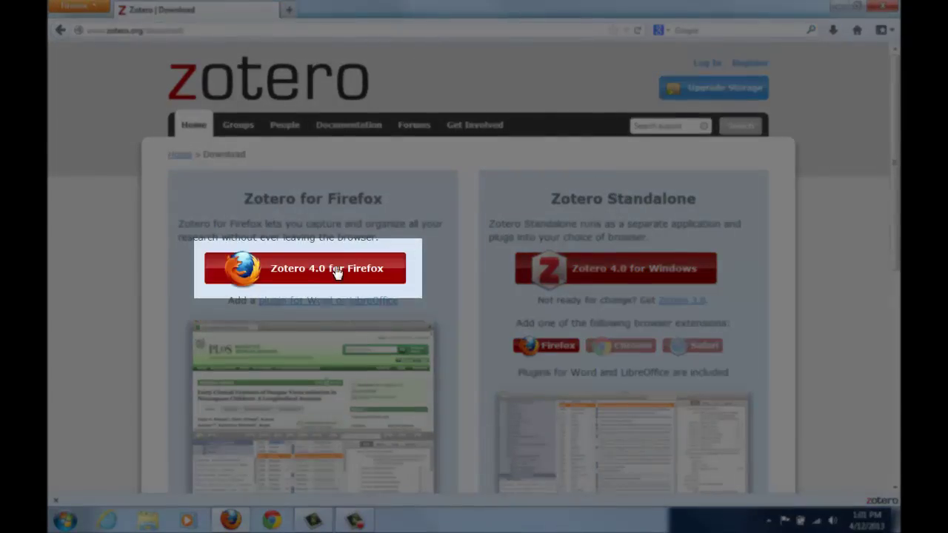
# - Try installing Zotero 4.0 for Firefox, dismiss the blocked-install notice, and show the Zotero library pane
pyautogui.click(334, 270)
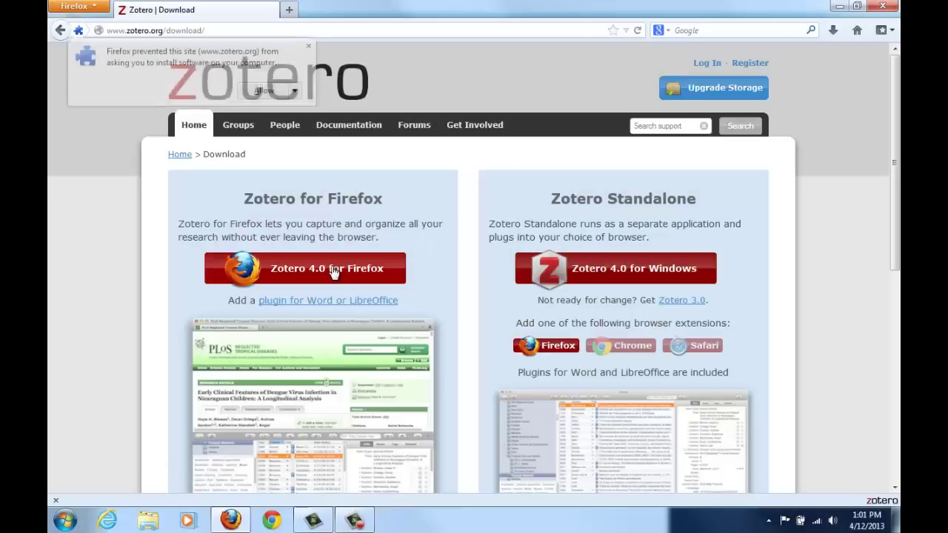
pyautogui.click(309, 51)
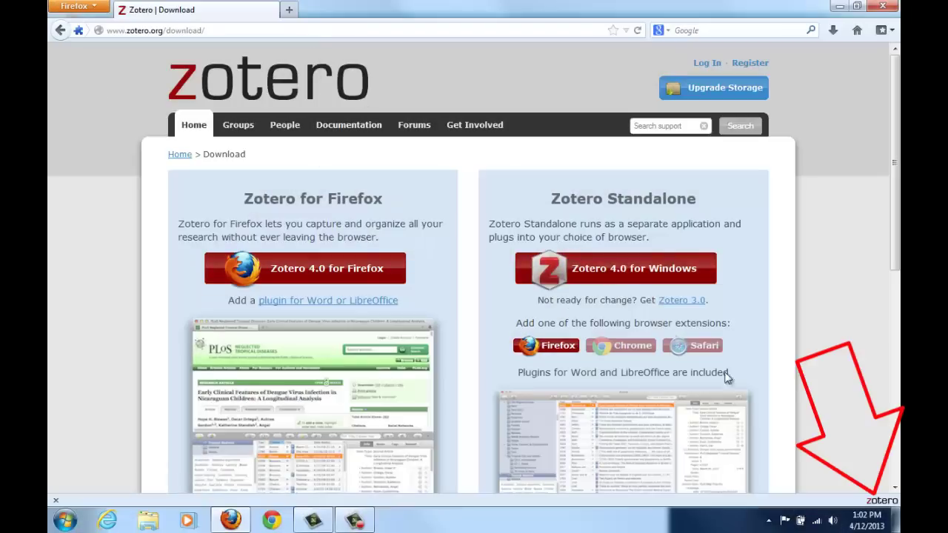
pyautogui.click(882, 502)
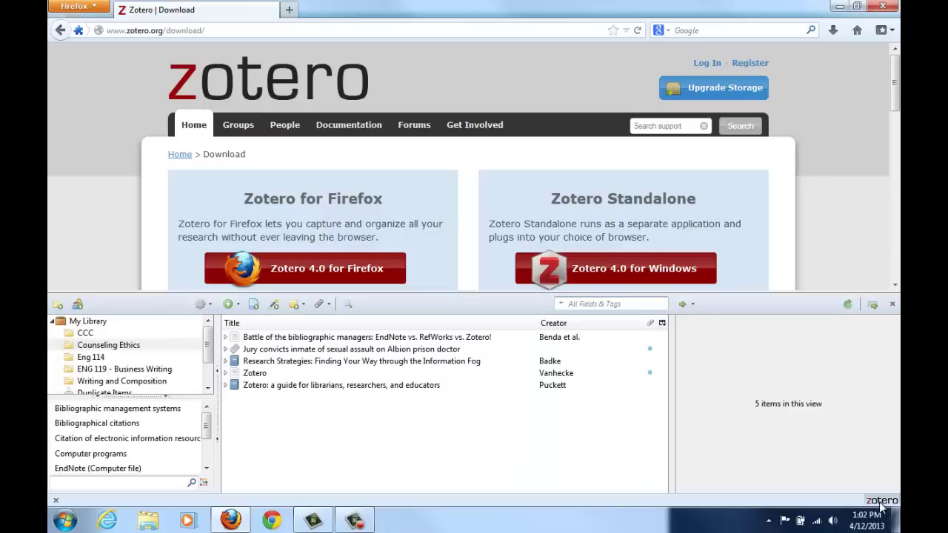
# - Hide the Zotero pane and read through the Word and LibreOffice plugin installation instructions
pyautogui.click(881, 502)
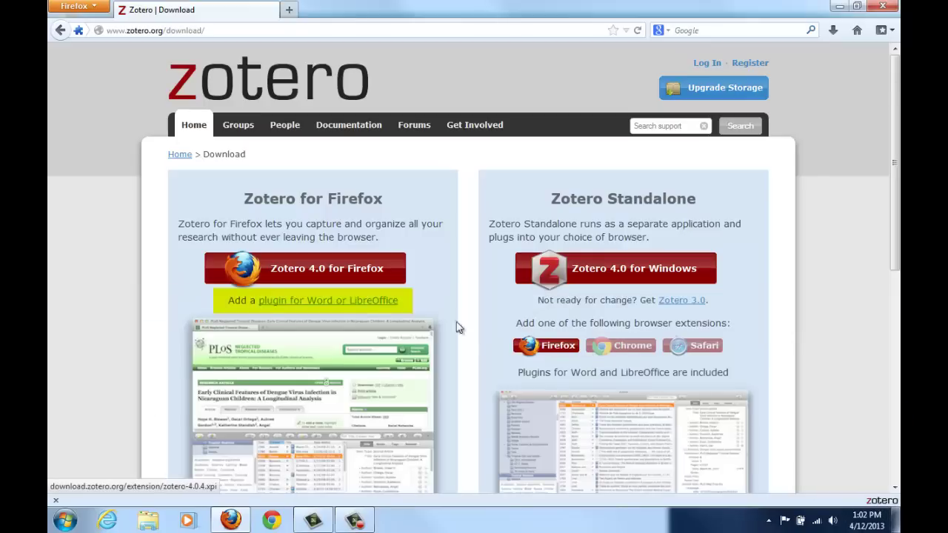
pyautogui.click(326, 300)
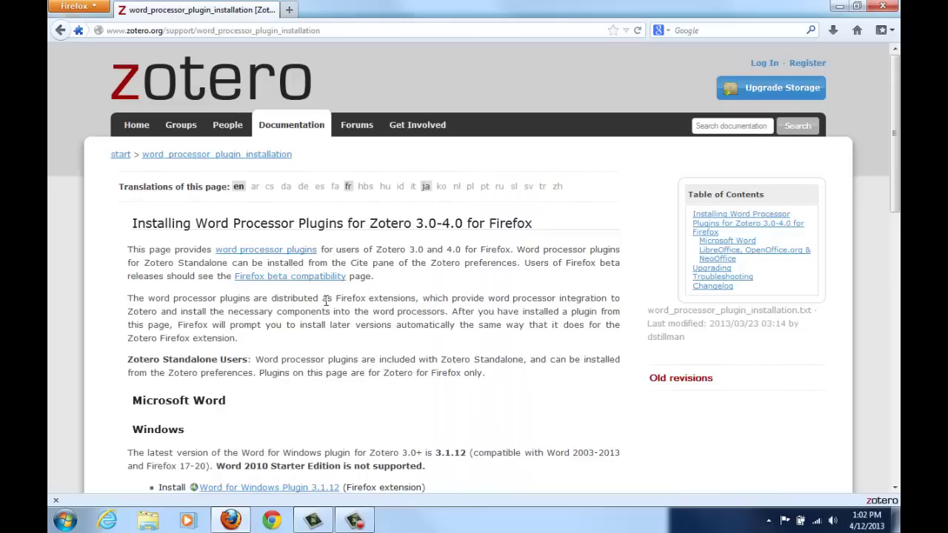
pyautogui.scroll(-3, 326, 300)
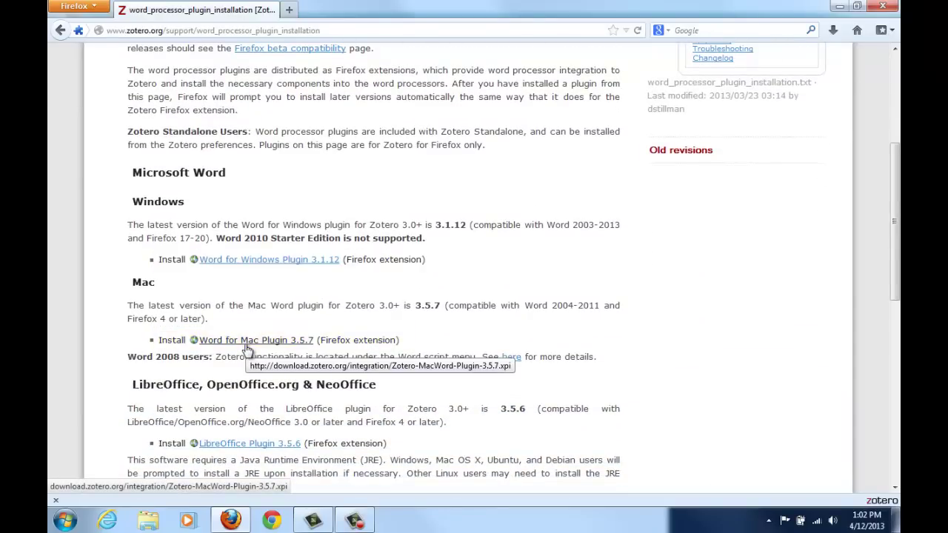
pyautogui.scroll(-3, 248, 355)
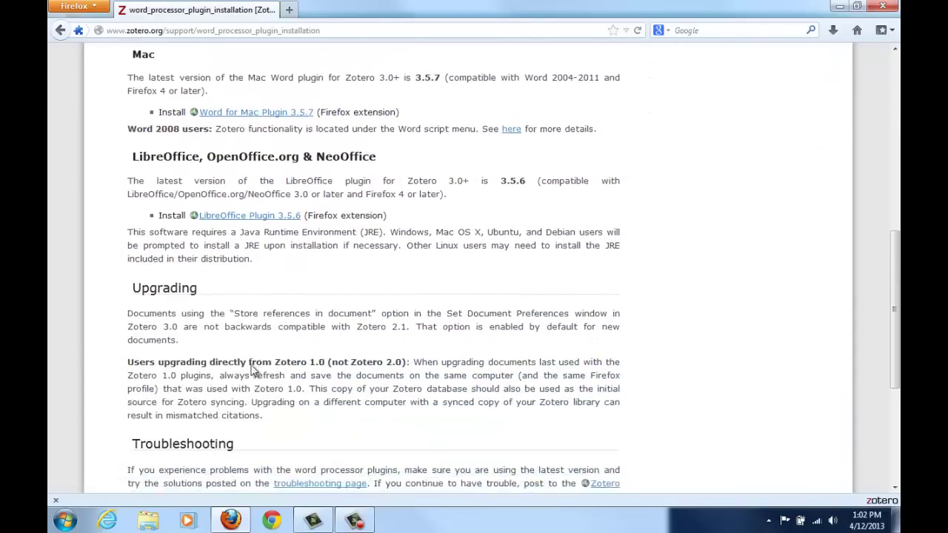
pyautogui.scroll(-1, 251, 371)
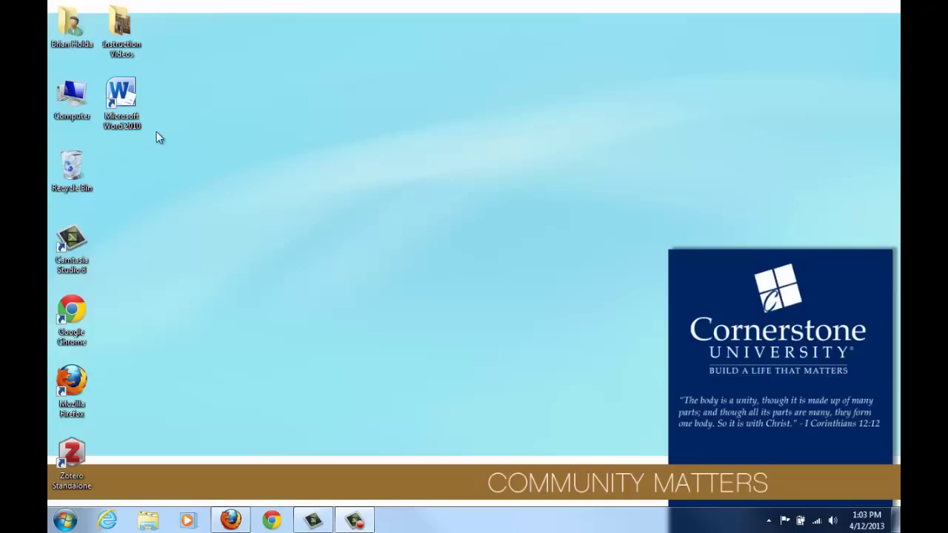
# - Launch Word 2010 with a blank document and show the Zotero Bibliographic Management toolbar under Add-Ins
pyautogui.doubleClick(121, 111)
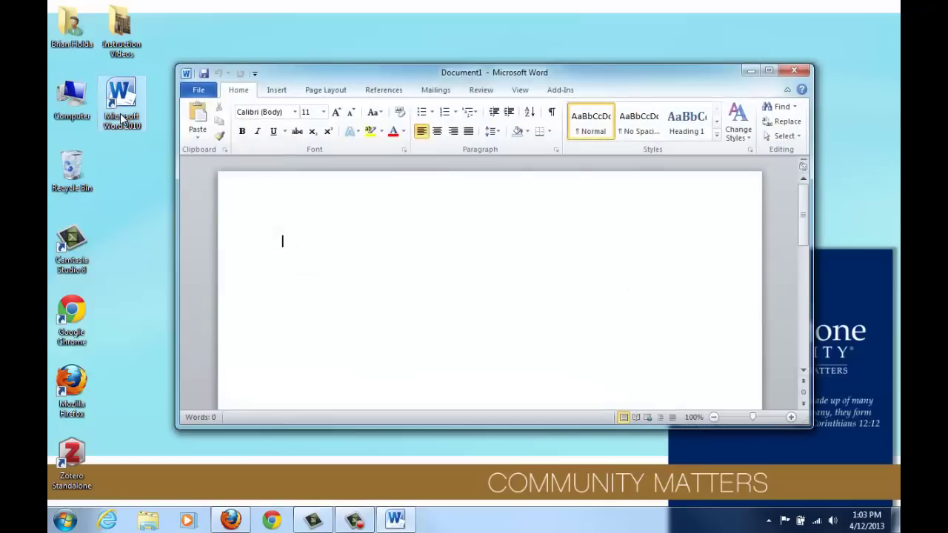
pyautogui.click(564, 91)
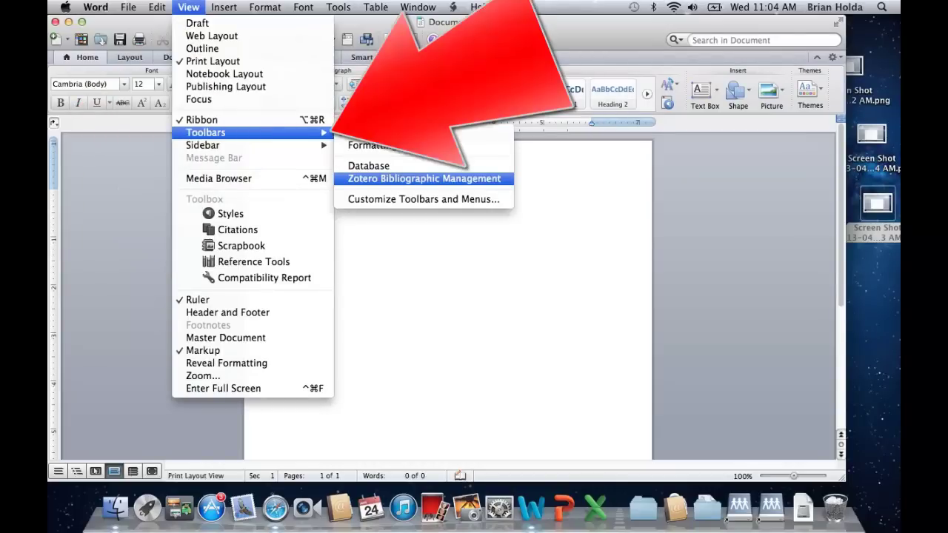
pyautogui.press('Return')
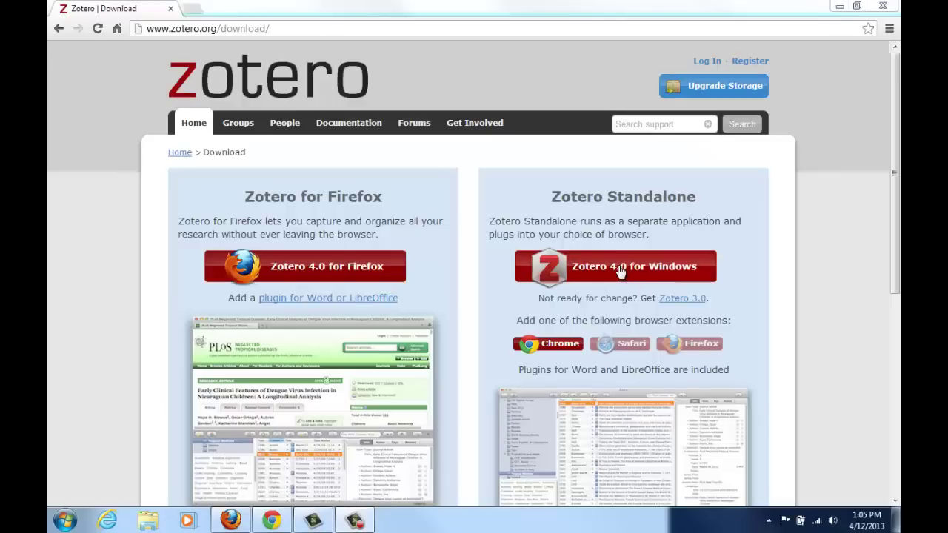
# - Download the Zotero 4.0 for Windows installer, cancel running it, and launch Zotero Standalone
pyautogui.click(621, 272)
pyautogui.click(133, 499)
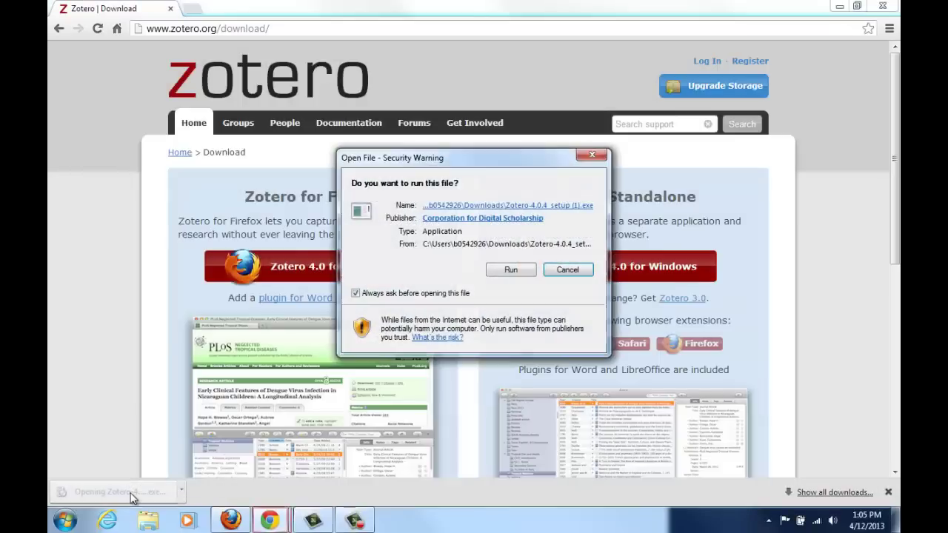
pyautogui.click(582, 271)
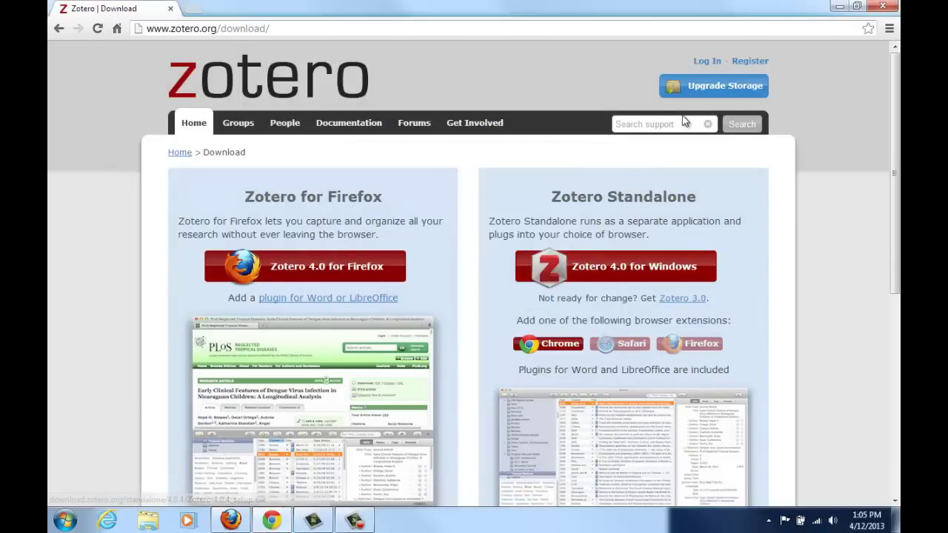
pyautogui.click(839, 7)
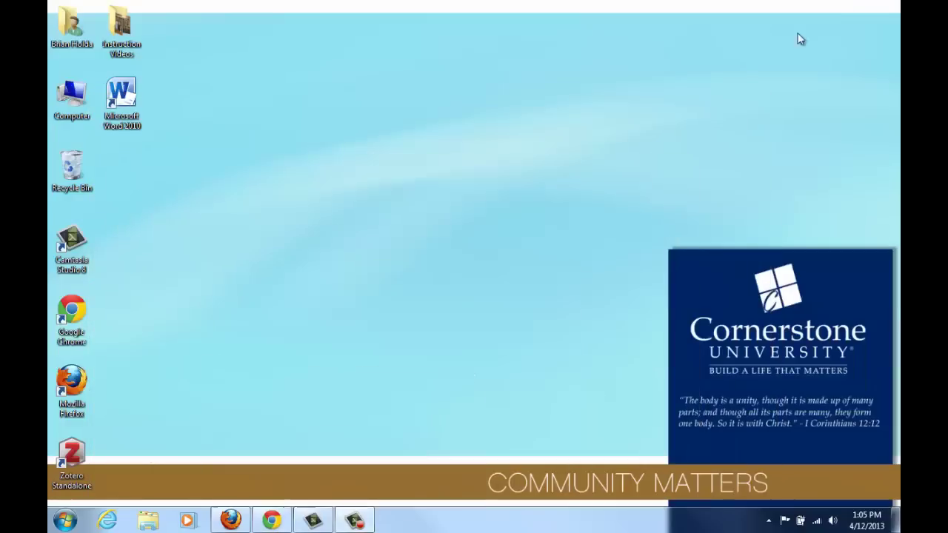
pyautogui.doubleClick(78, 459)
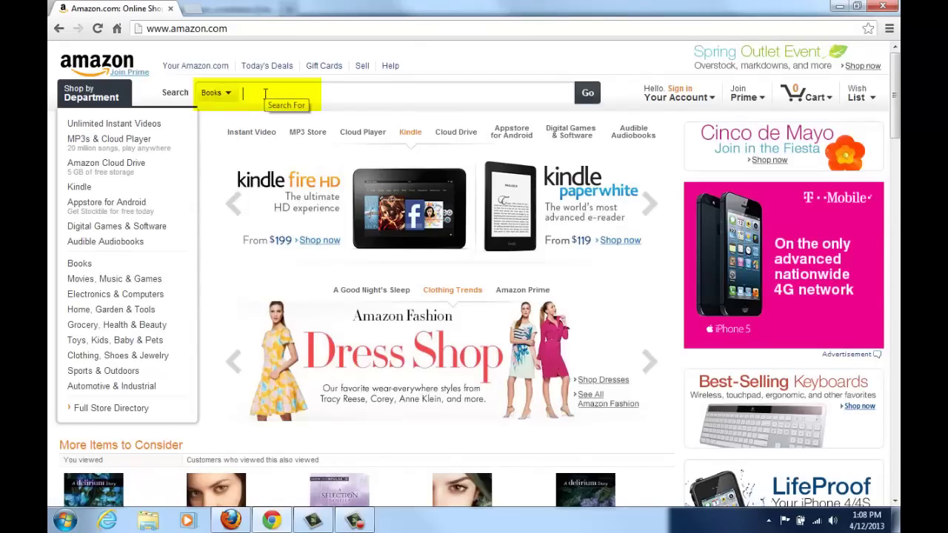
# - Search Amazon Books for 'library' and save the listed books to Zotero
pyautogui.write('library')
pyautogui.press('Return')
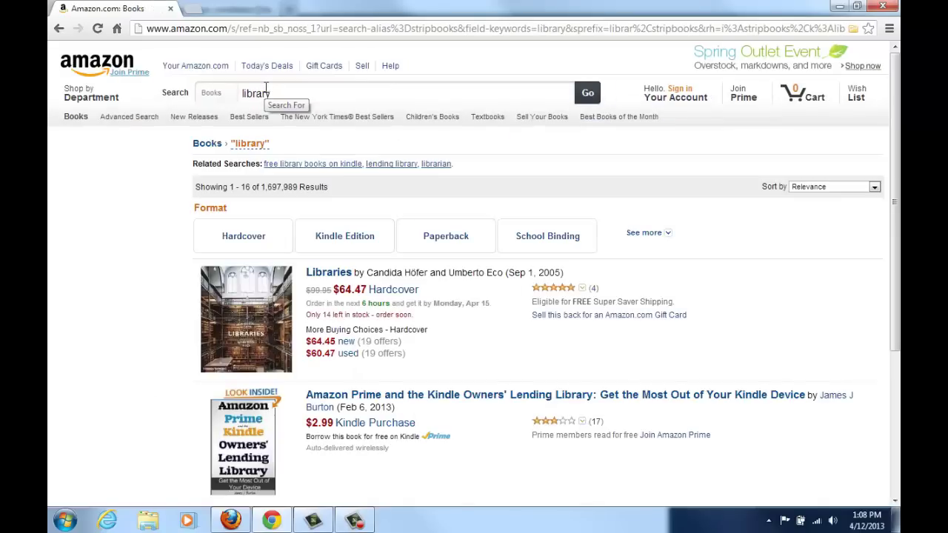
pyautogui.click(853, 31)
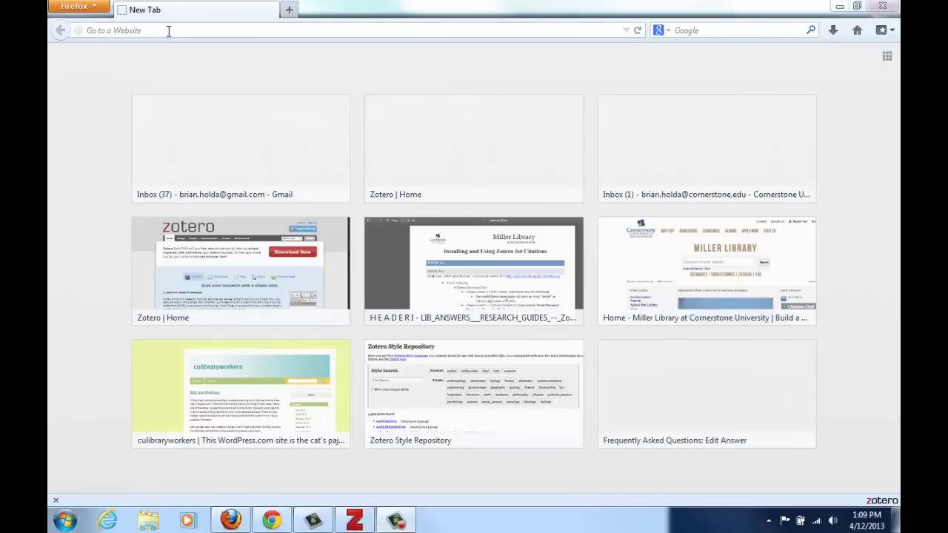
# - Go to zotero.org and open the free account Register page
pyautogui.click(169, 31)
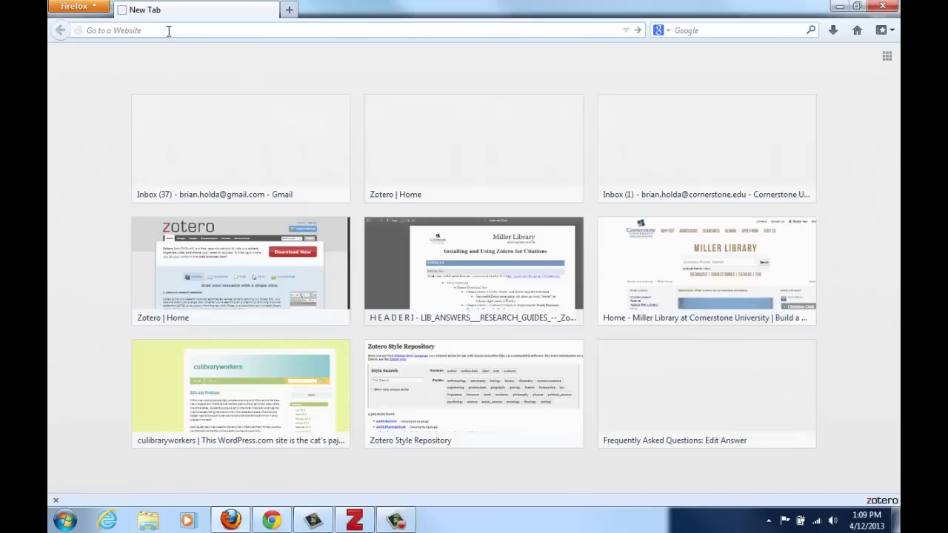
pyautogui.write('zotero.org')
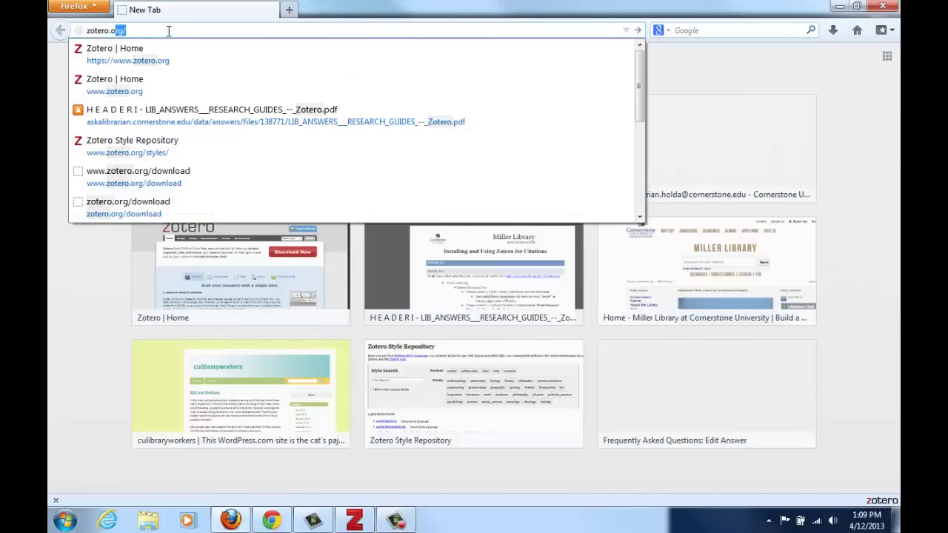
pyautogui.press('Return')
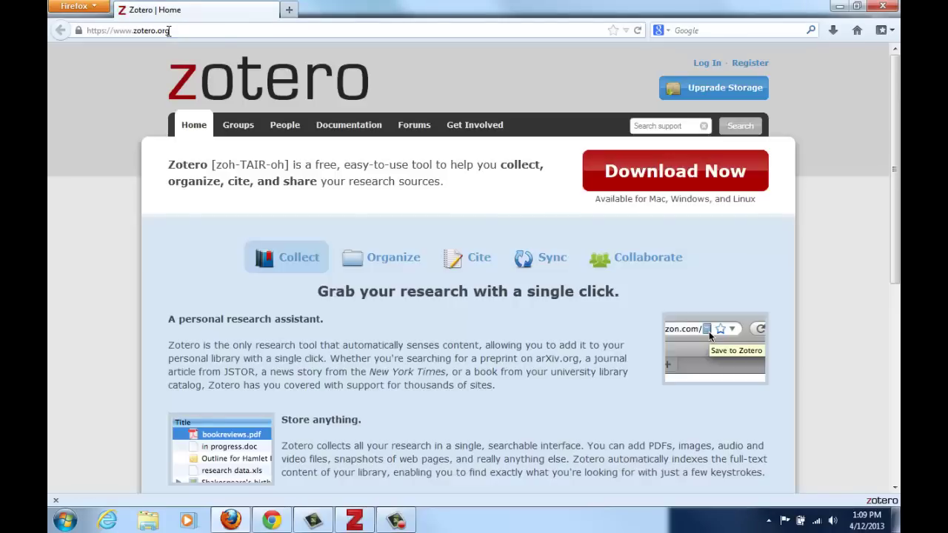
pyautogui.click(750, 64)
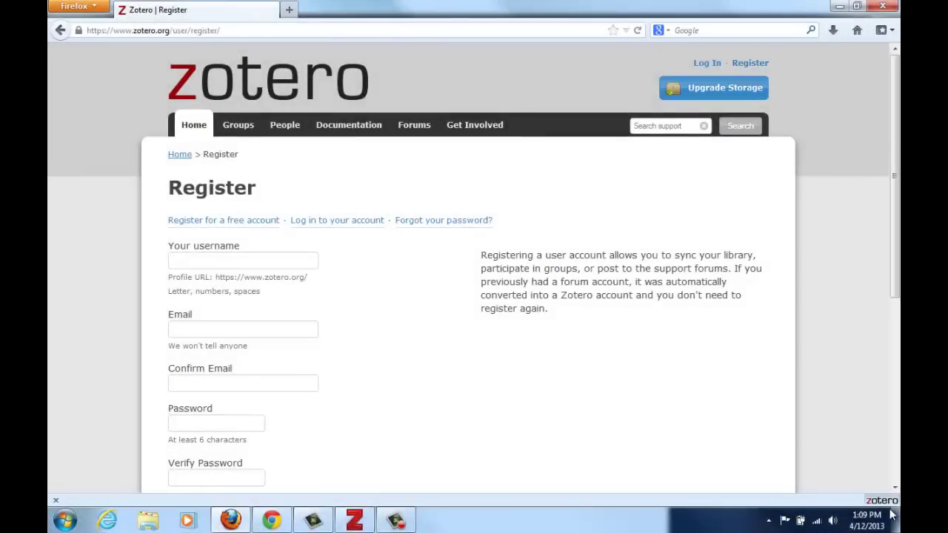
# - Check the sync account username in Zotero Preferences > Sync, then close preferences and the pane
pyautogui.click(889, 506)
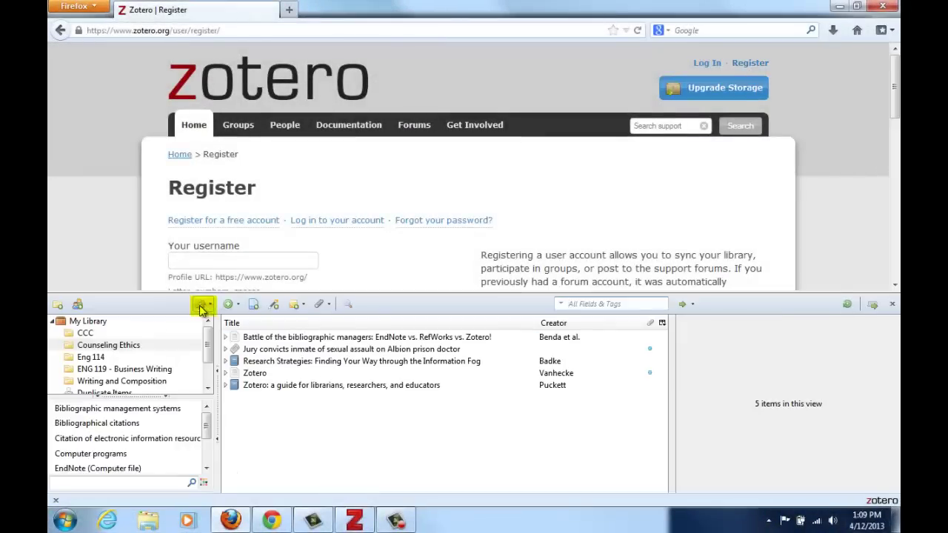
pyautogui.click(203, 304)
pyautogui.click(238, 404)
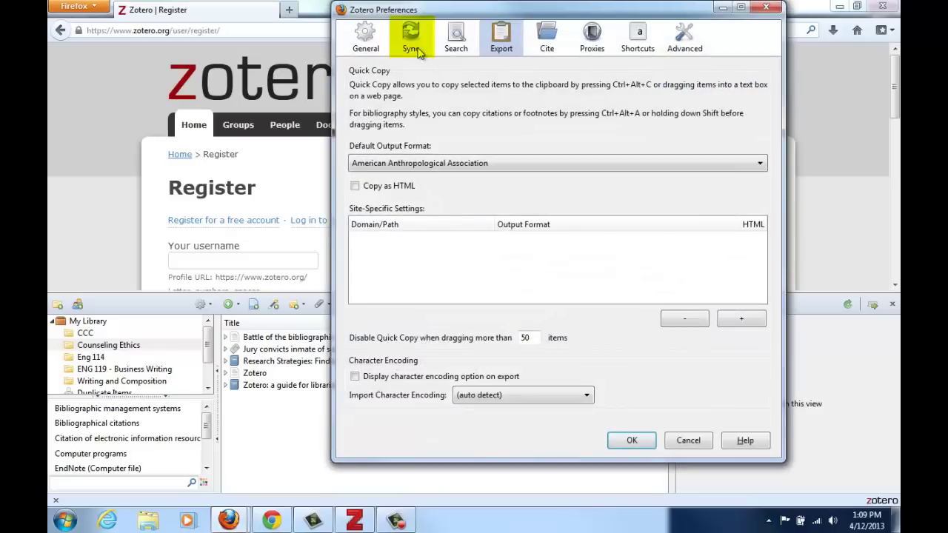
pyautogui.click(415, 44)
pyautogui.click(454, 110)
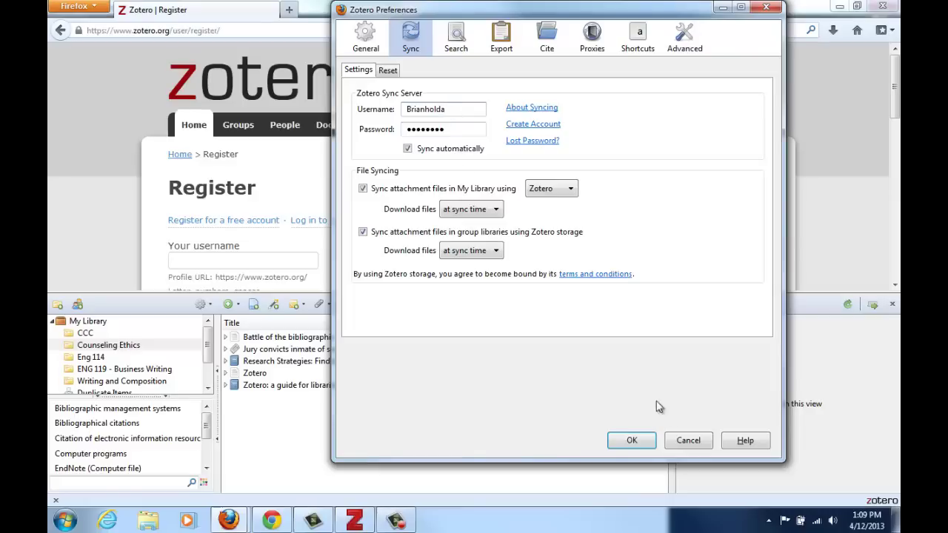
pyautogui.click(688, 441)
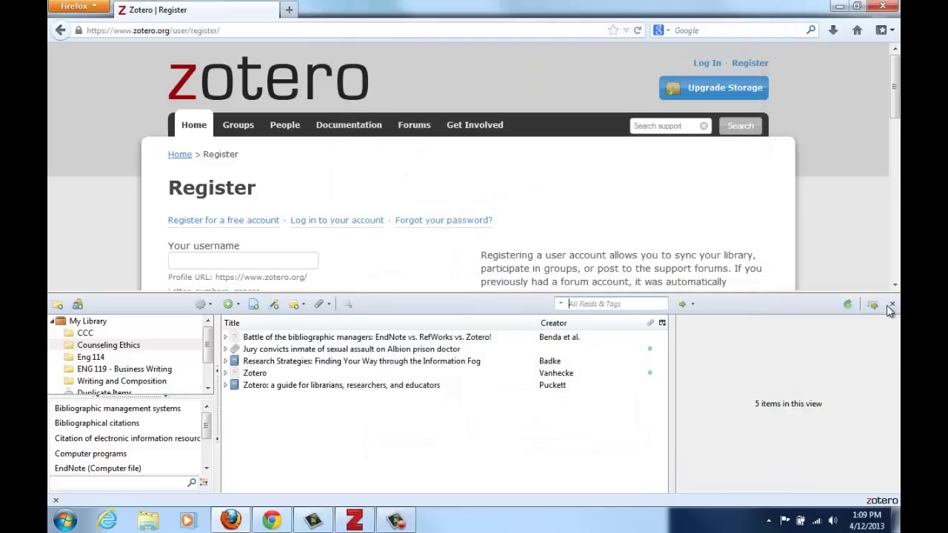
pyautogui.click(893, 306)
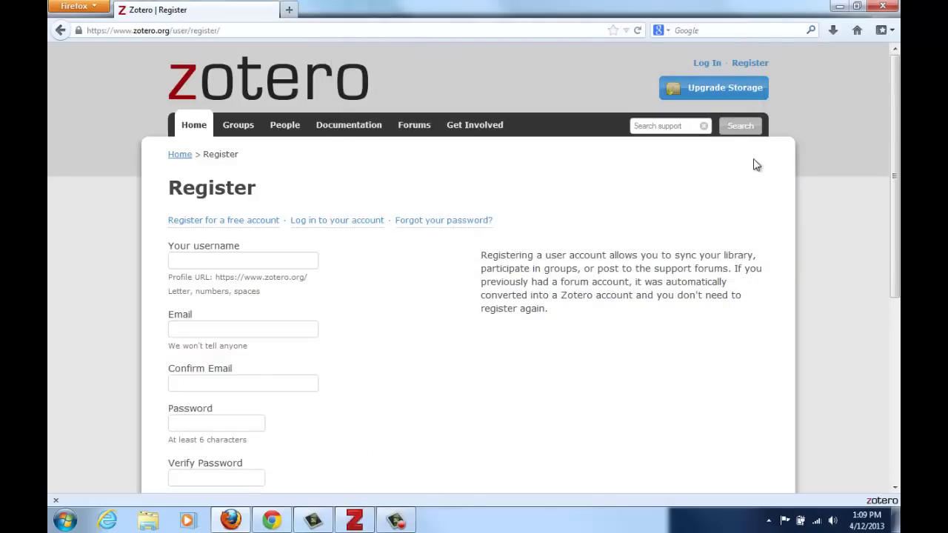
# - Log in to zotero.org with the account username and password
pyautogui.click(704, 67)
pyautogui.click(230, 282)
pyautogui.write('Brianholda')
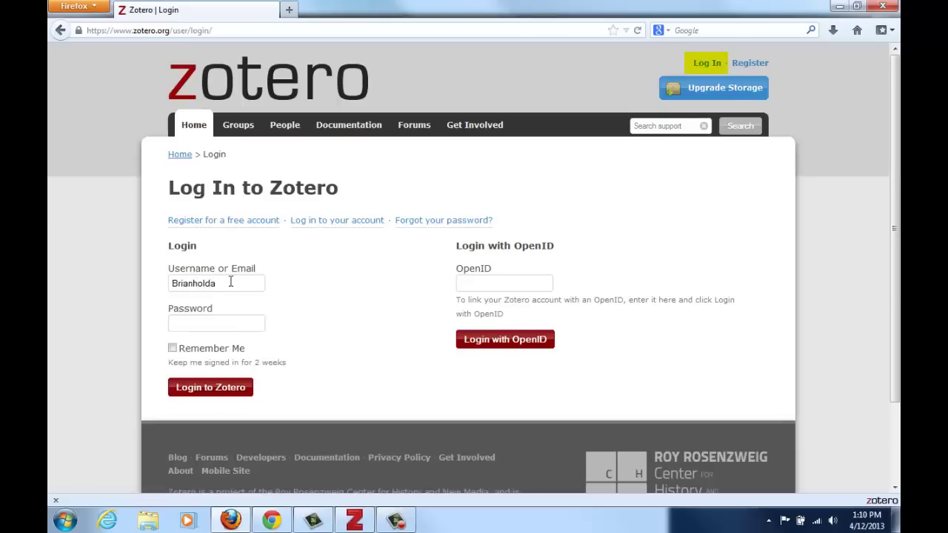
pyautogui.press('Tab')
pyautogui.write('****')
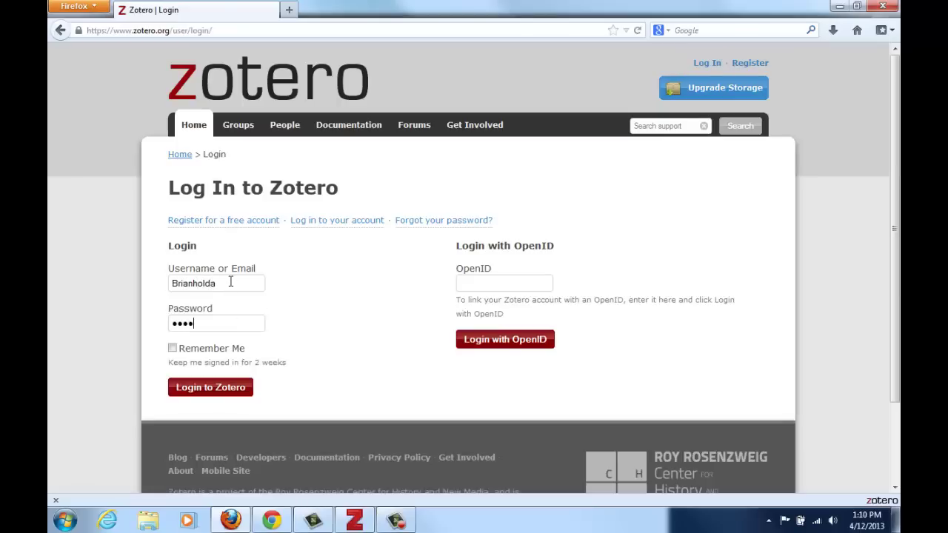
pyautogui.press('Return')
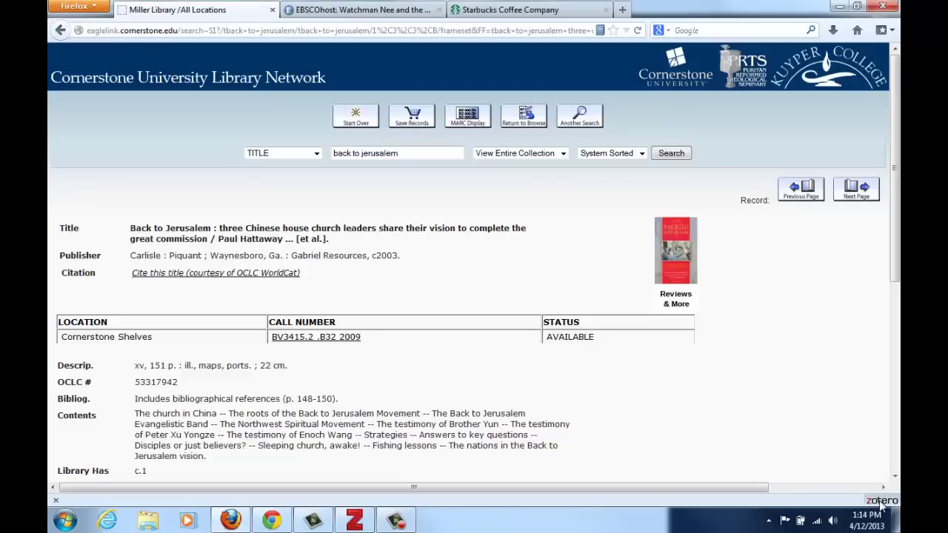
# - Create a 'Zotero Folder' collection in My Library, select it, and switch to the Starbucks page
pyautogui.click(881, 501)
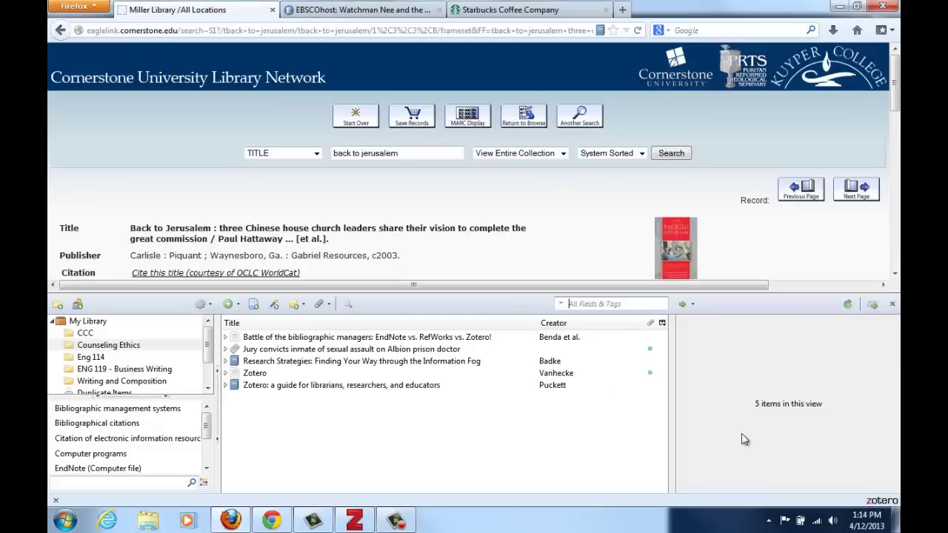
pyautogui.click(58, 305)
pyautogui.write('Zot')
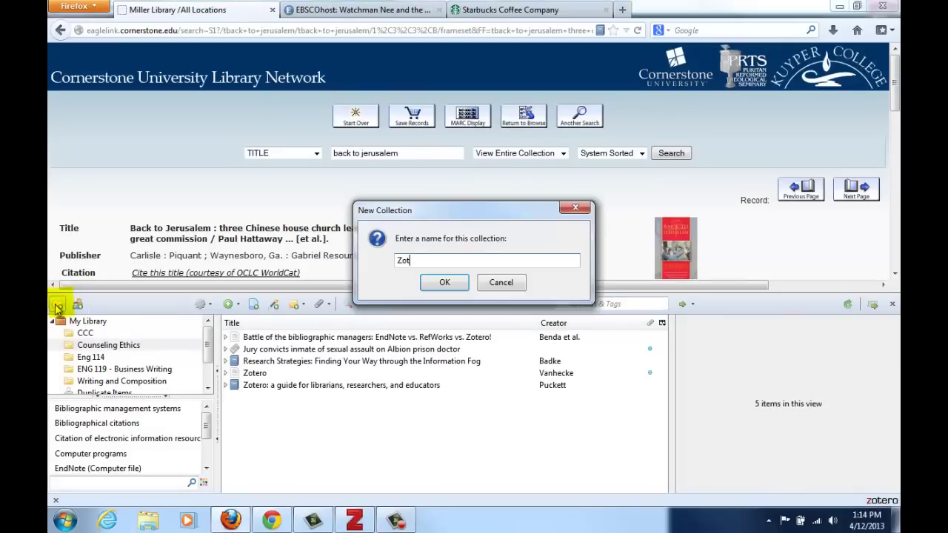
pyautogui.write('ero Folder')
pyautogui.press('Return')
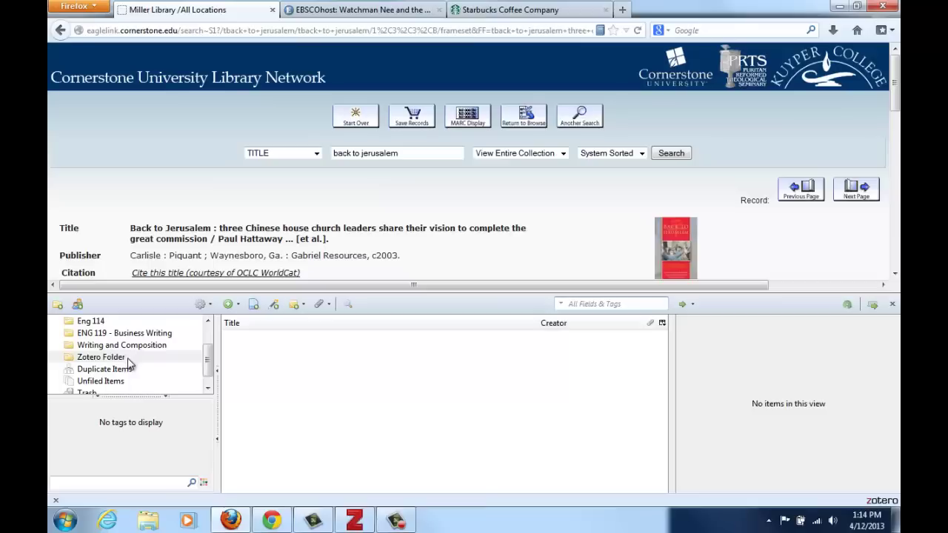
pyautogui.click(127, 360)
pyautogui.click(378, 13)
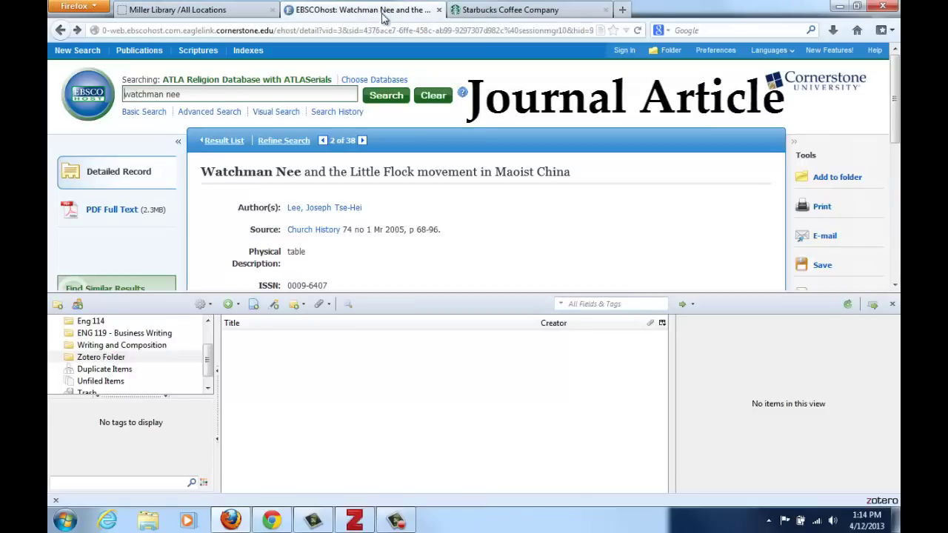
pyautogui.click(537, 12)
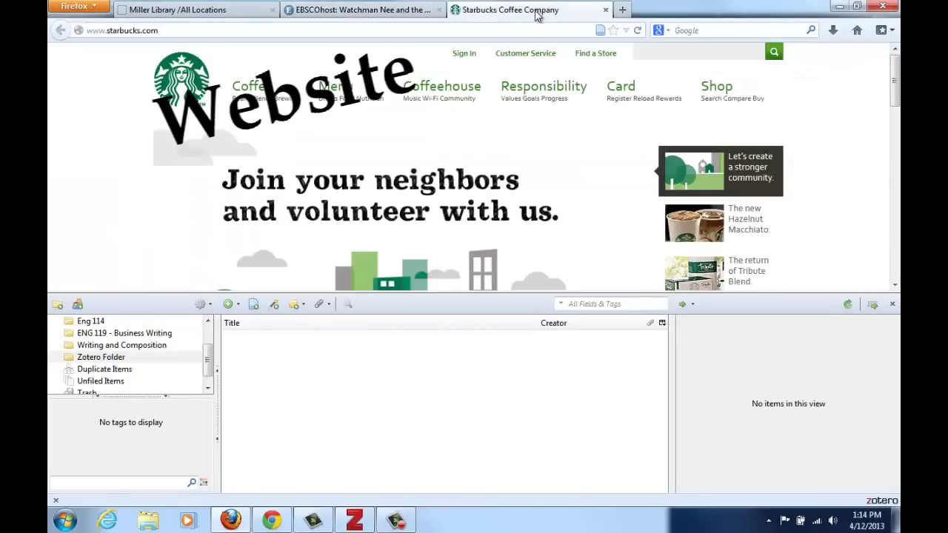
# - Save the Starbucks page, the Watchman Nee article and the Back to Jerusalem book into Zotero Folder
pyautogui.click(600, 30)
pyautogui.click(403, 14)
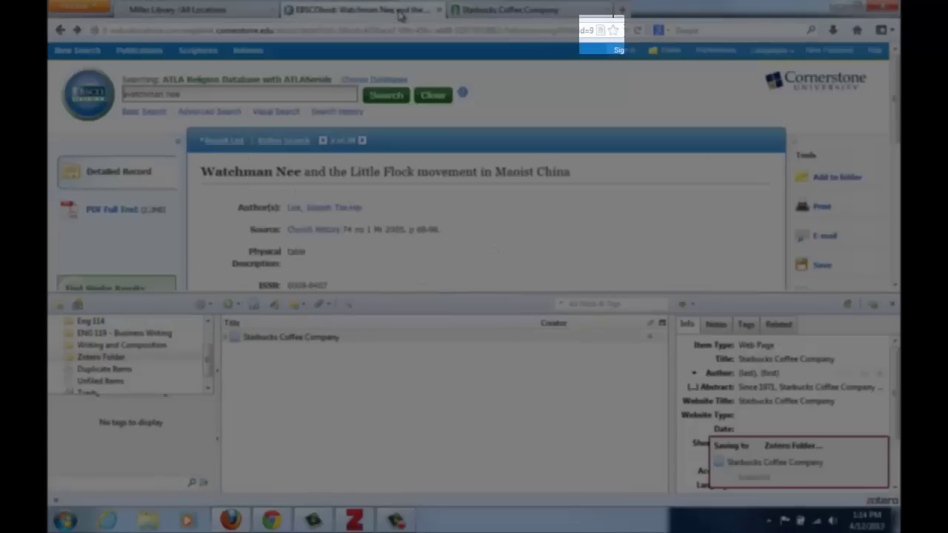
pyautogui.click(601, 32)
pyautogui.hotkey('ctrl', 'shift', 'Tab')
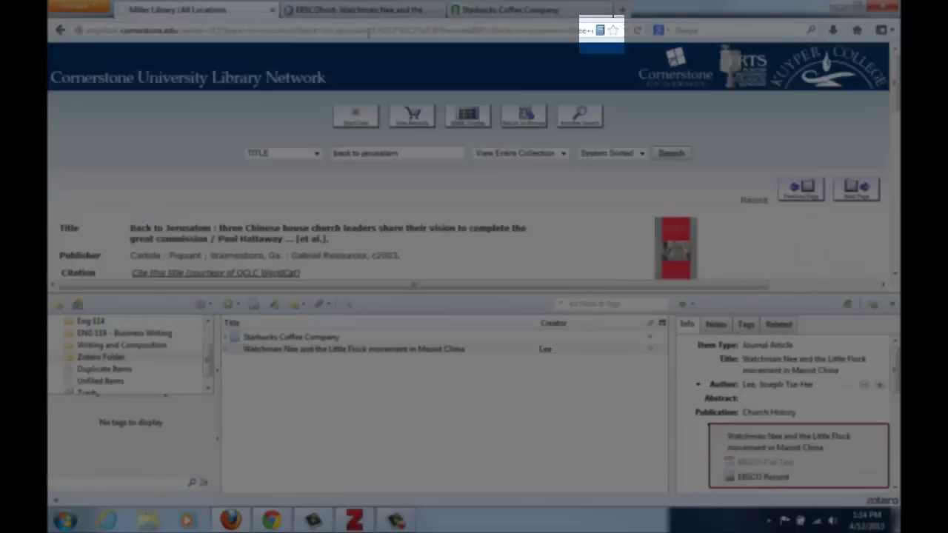
pyautogui.click(600, 30)
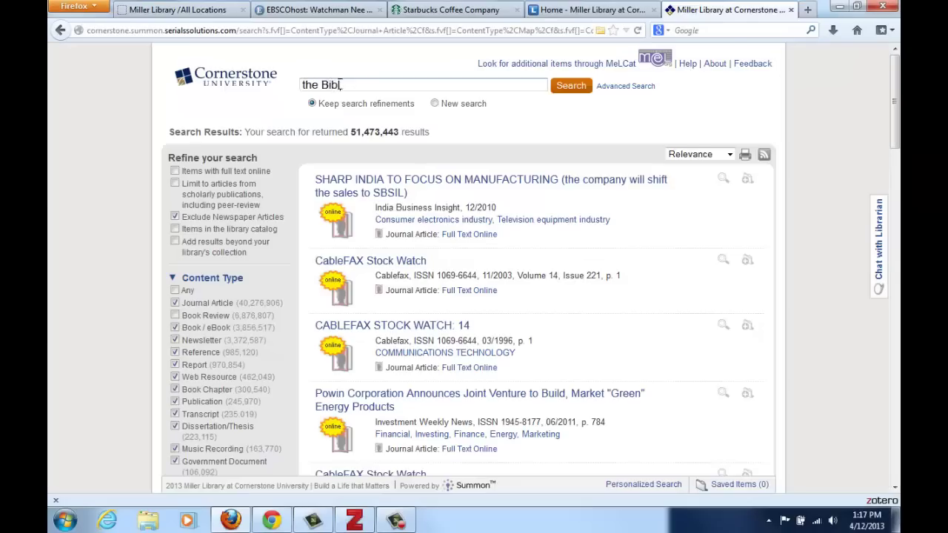
# - Search the catalog for the Bible and mark The Bible, The Bible and missions, and How to study the Bible
pyautogui.write('e Bibl')
pyautogui.press('Return')
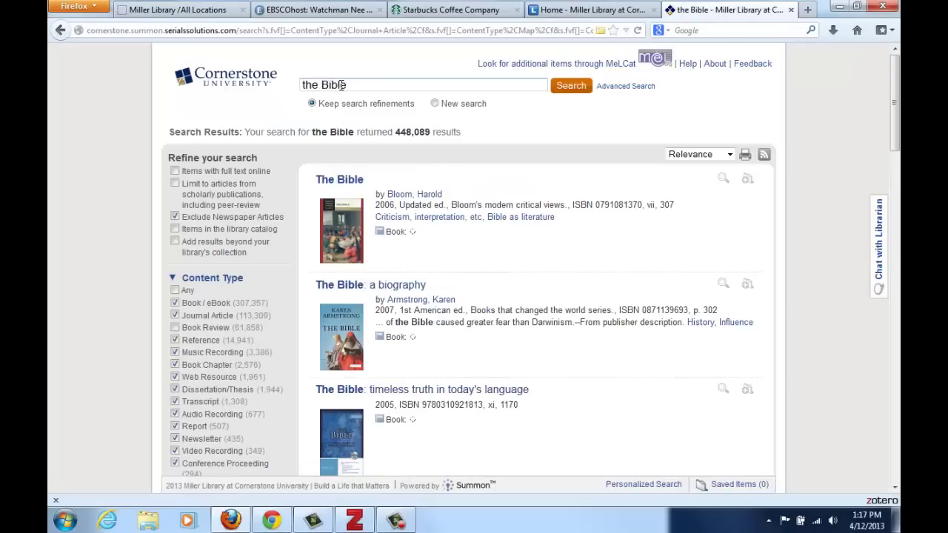
pyautogui.click(600, 30)
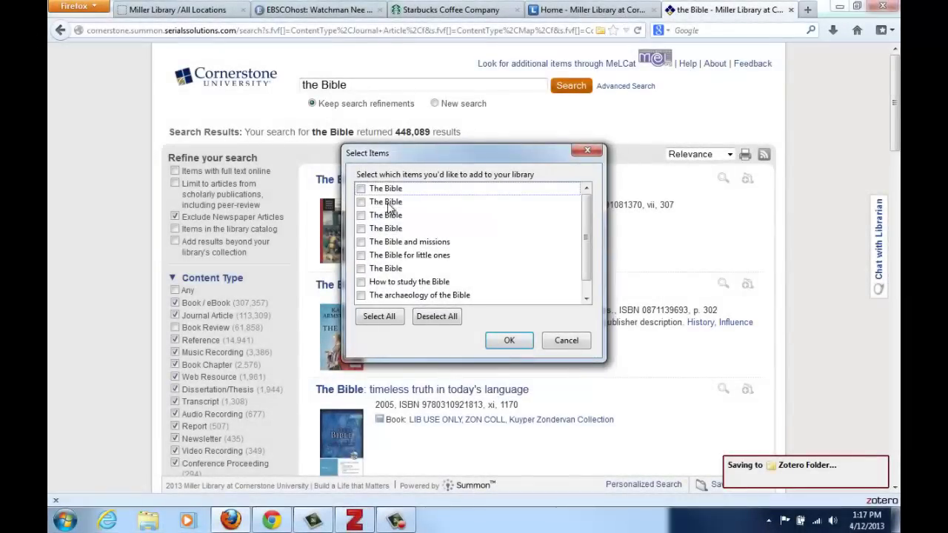
pyautogui.click(386, 192)
pyautogui.click(400, 243)
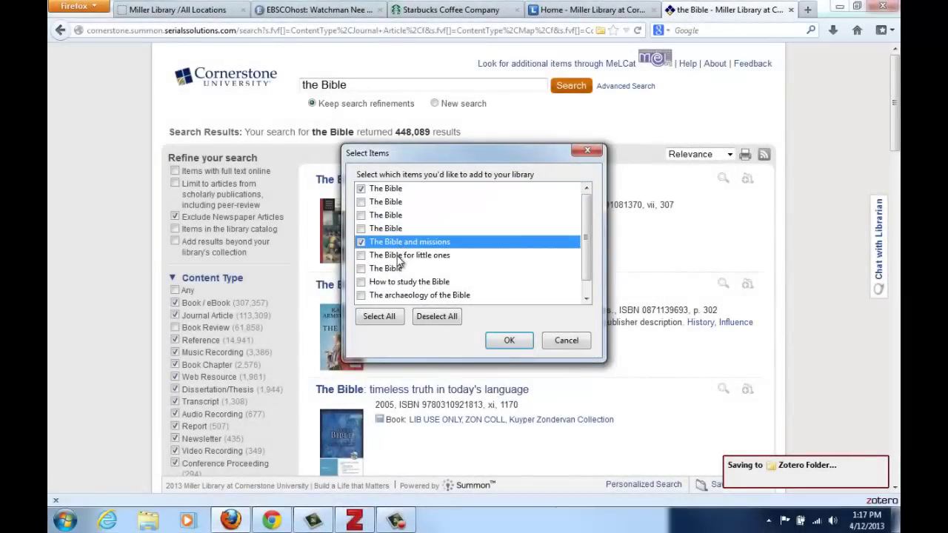
pyautogui.click(395, 283)
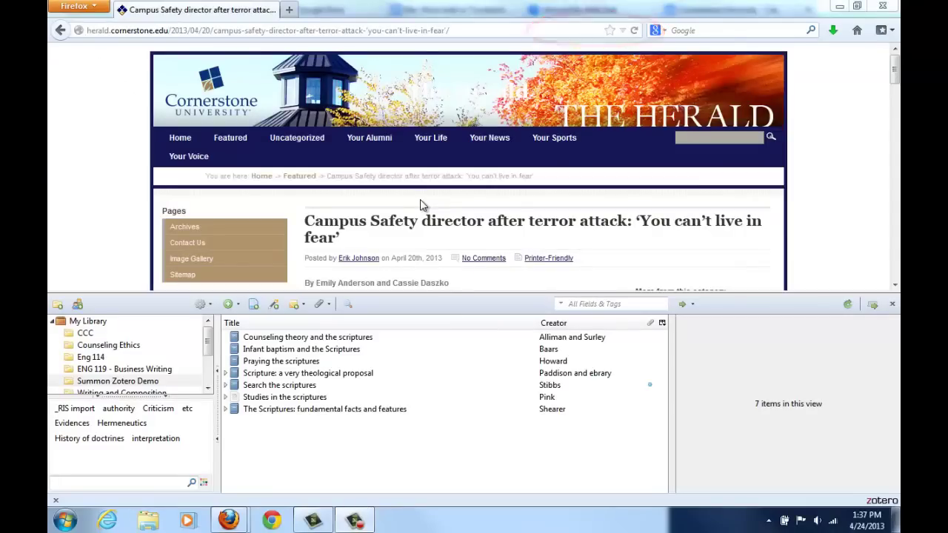
# - Create a new Newspaper Article item in the Zotero Folder collection
pyautogui.click(230, 304)
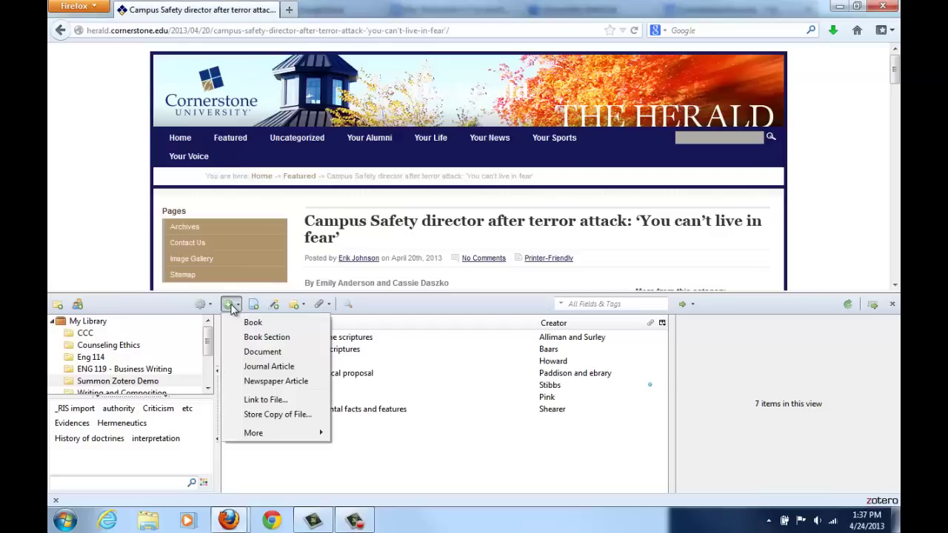
pyautogui.moveTo(271, 438)
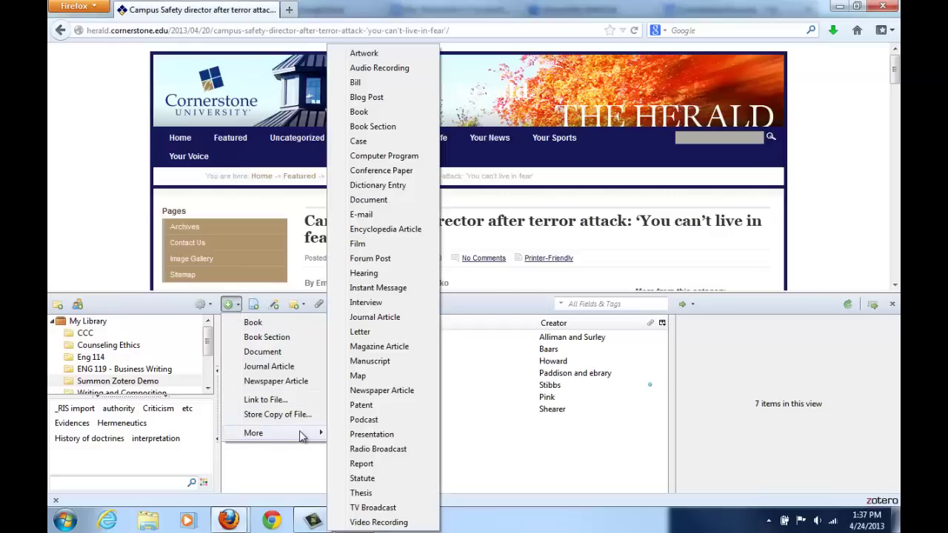
pyautogui.click(380, 391)
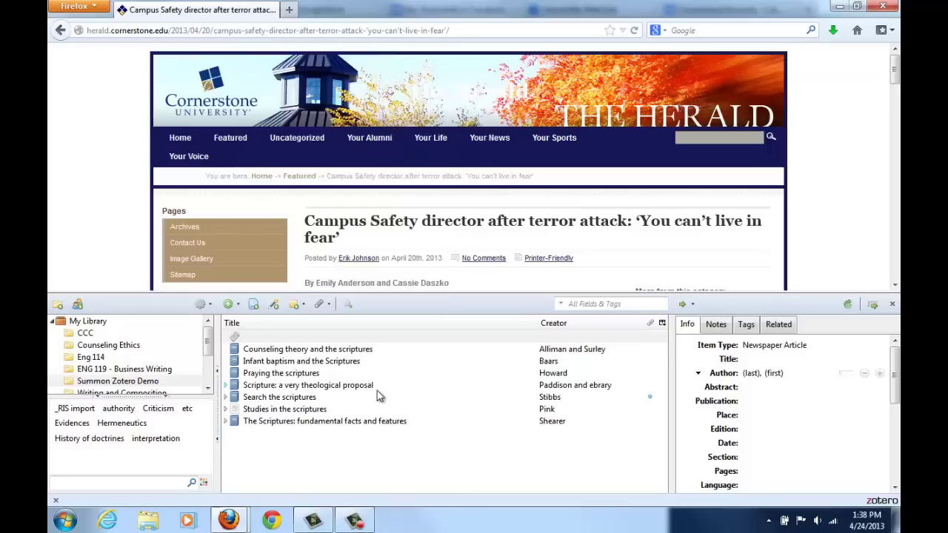
# - Enter the article's headline as its title and add both authors' names
pyautogui.click(773, 361)
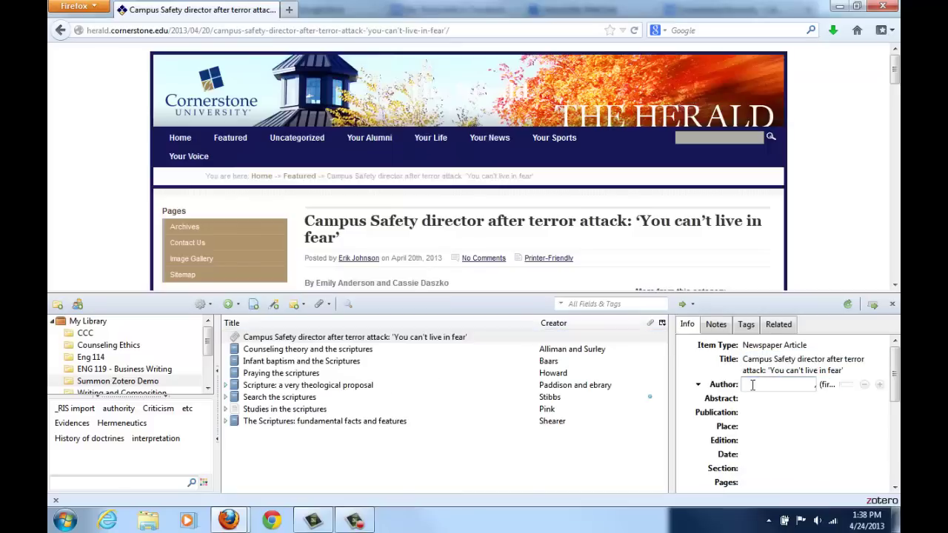
pyautogui.click(879, 384)
pyautogui.write('Daszko')
pyautogui.press('Tab')
pyautogui.write('Cassi')
pyautogui.press('Return')
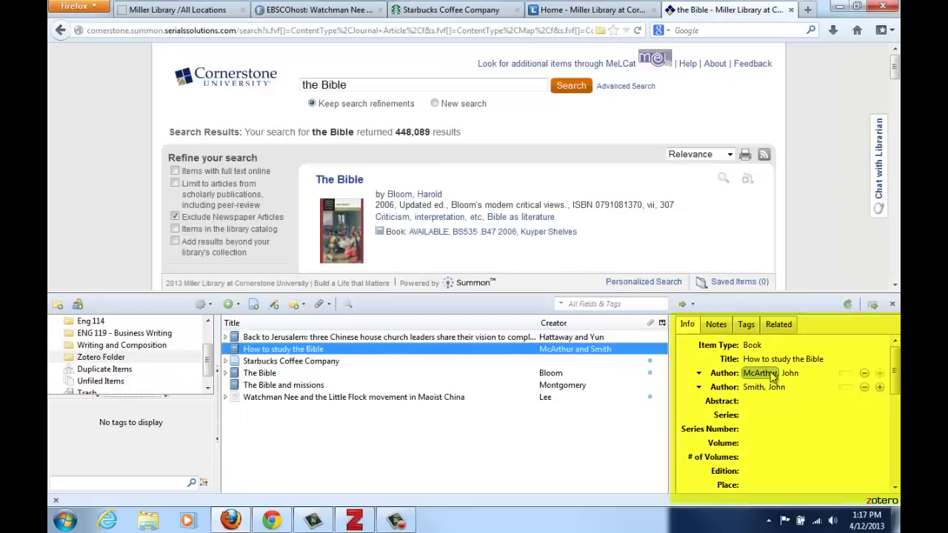
# - Correct the first author's last-name spelling on 'How to study the Bible', then select all six items
pyautogui.click(771, 375)
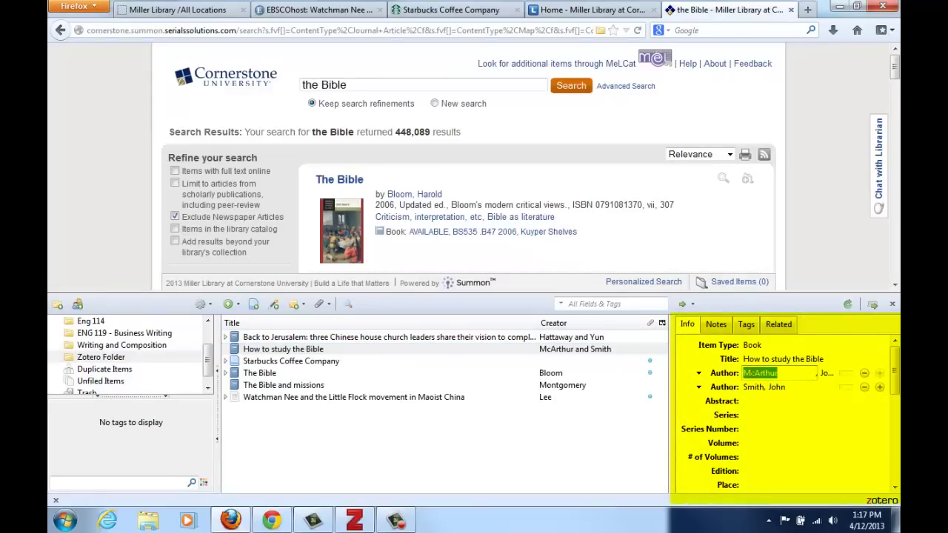
pyautogui.click(758, 373)
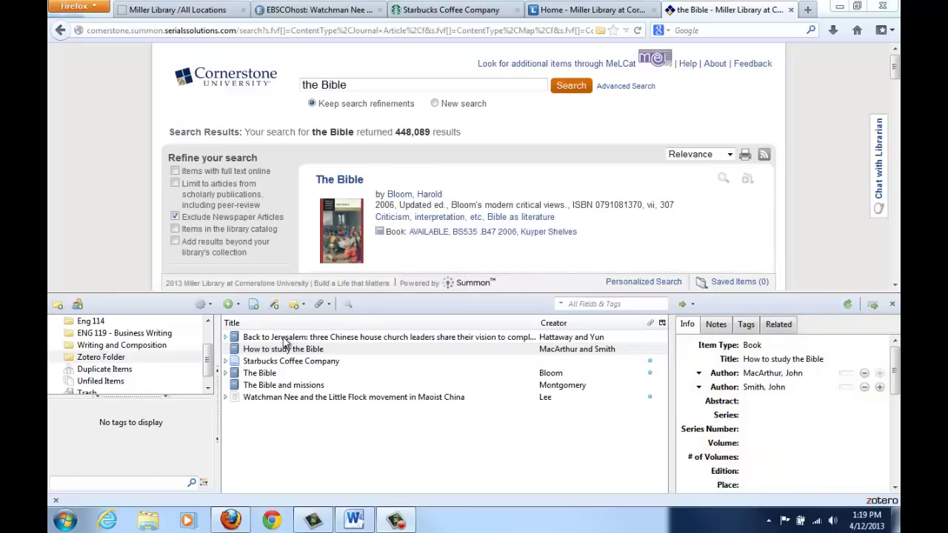
pyautogui.click(285, 338)
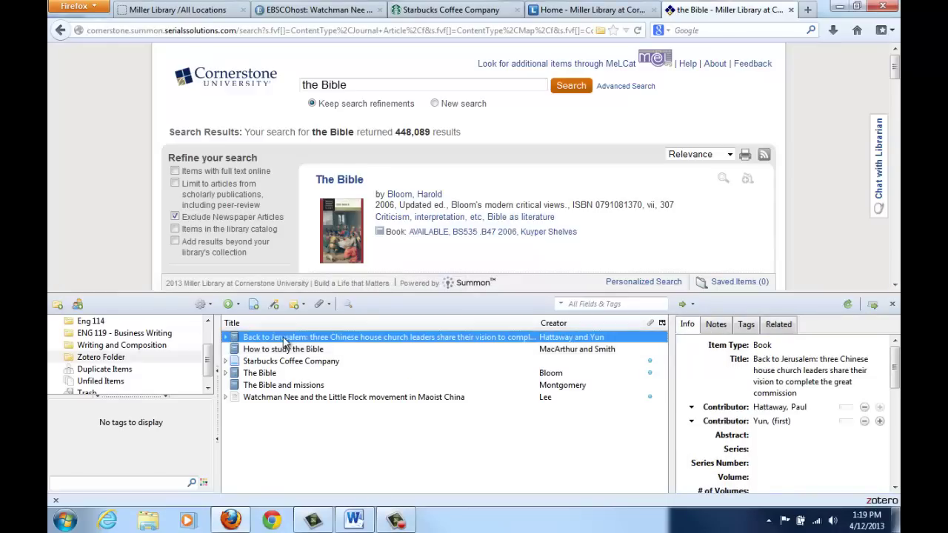
pyautogui.keyDown('shift'); pyautogui.click(293, 402); pyautogui.keyUp('shift')
pyautogui.moveTo(307, 399); pyautogui.dragTo(368, 351)
pyautogui.hotkey('alt', 'Tab')
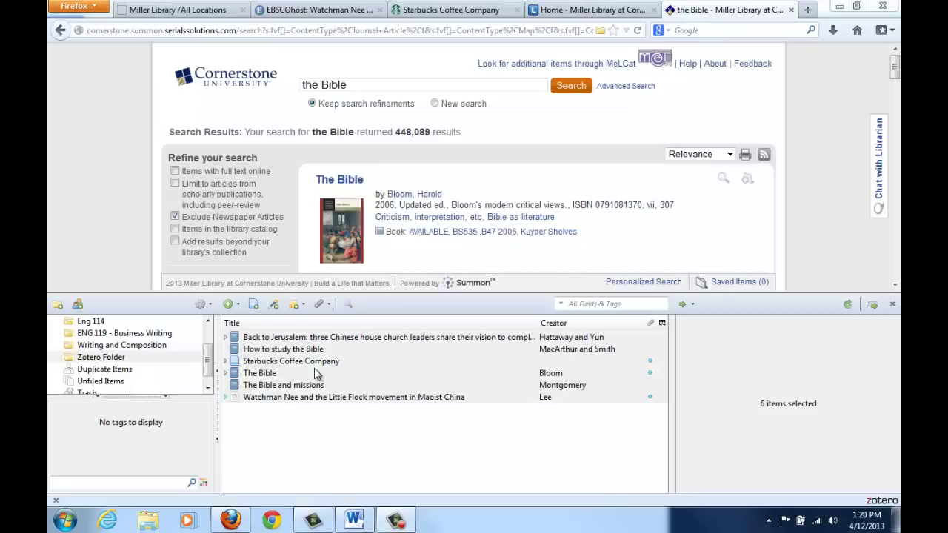
# - Set Zotero's Quick Copy default output format to Modern Language Association in Preferences
pyautogui.click(204, 305)
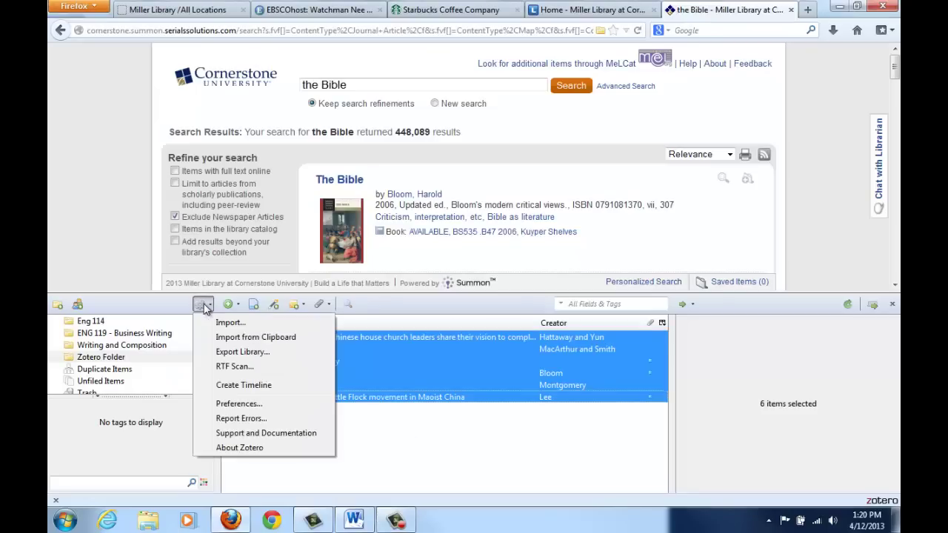
pyautogui.click(237, 404)
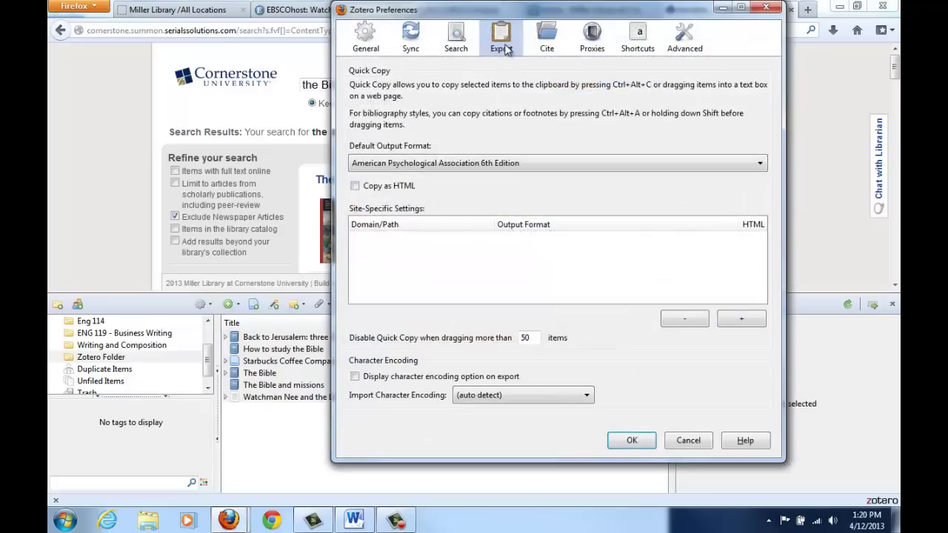
pyautogui.click(523, 165)
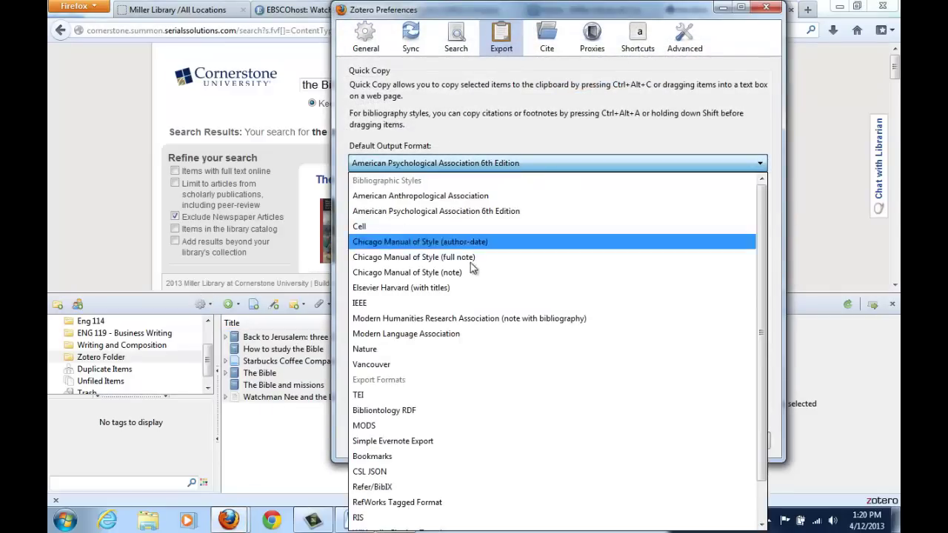
pyautogui.click(451, 334)
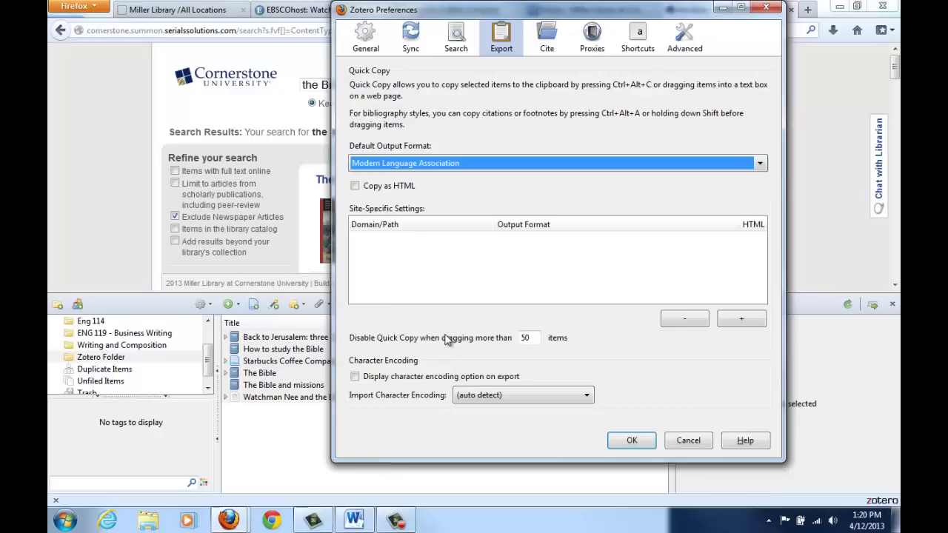
pyautogui.click(631, 440)
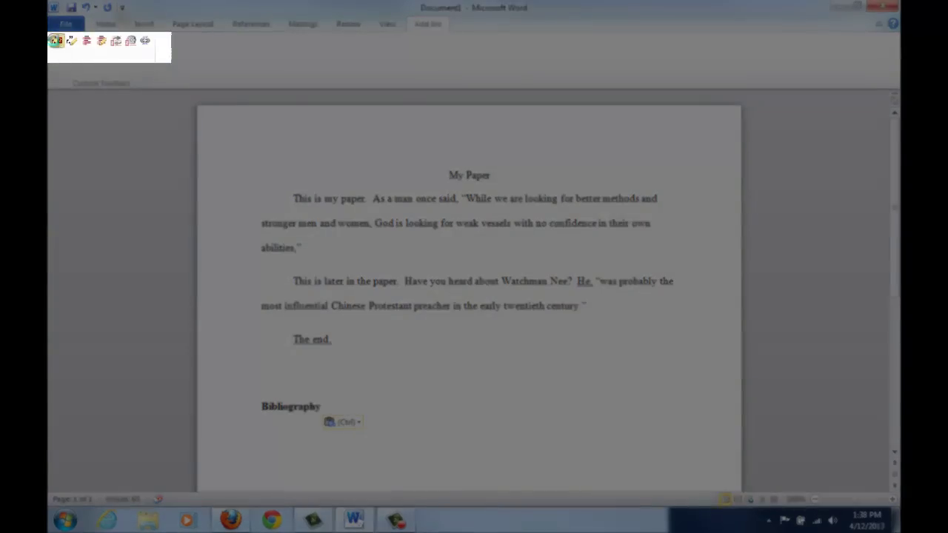
# - Insert a Zotero citation for Back to Jerusalem after the first quotation, accepting document preferences
pyautogui.click(57, 41)
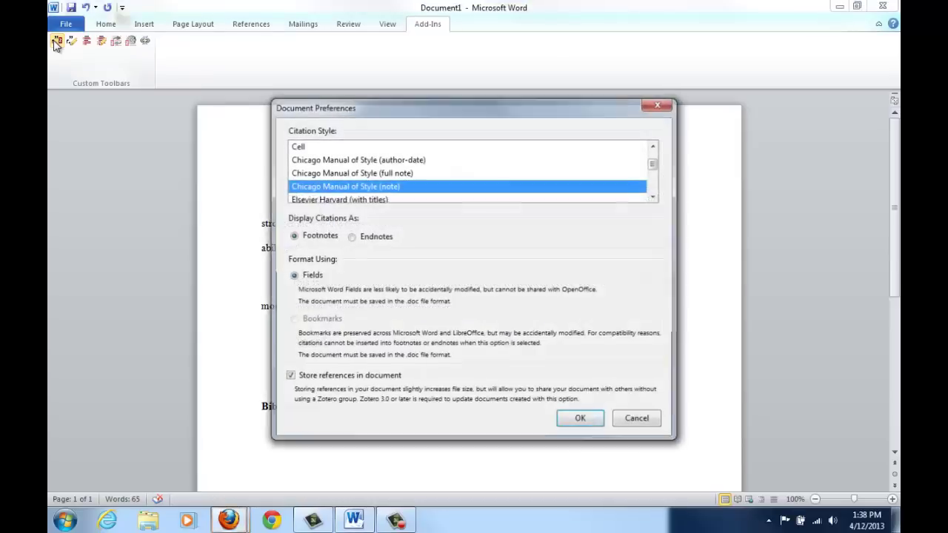
pyautogui.scroll(1, 339, 151)
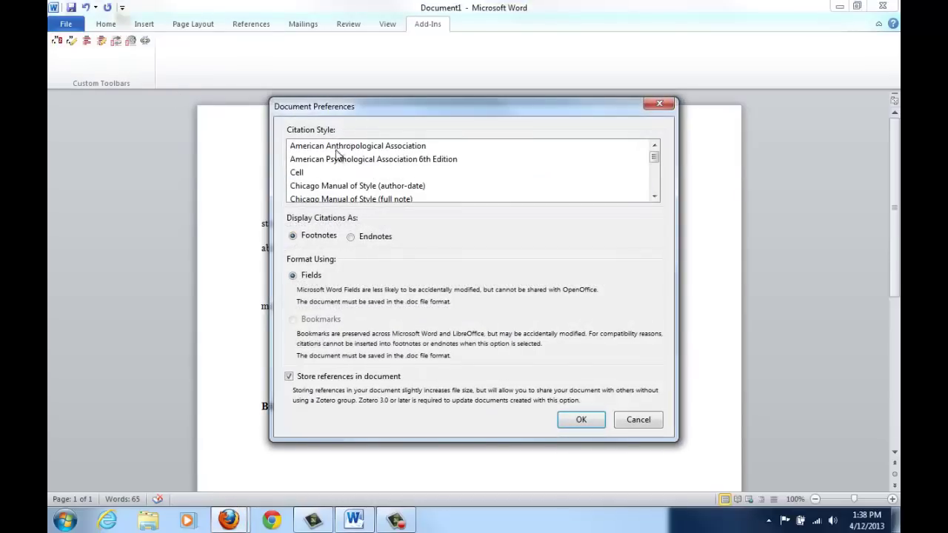
pyautogui.click(582, 419)
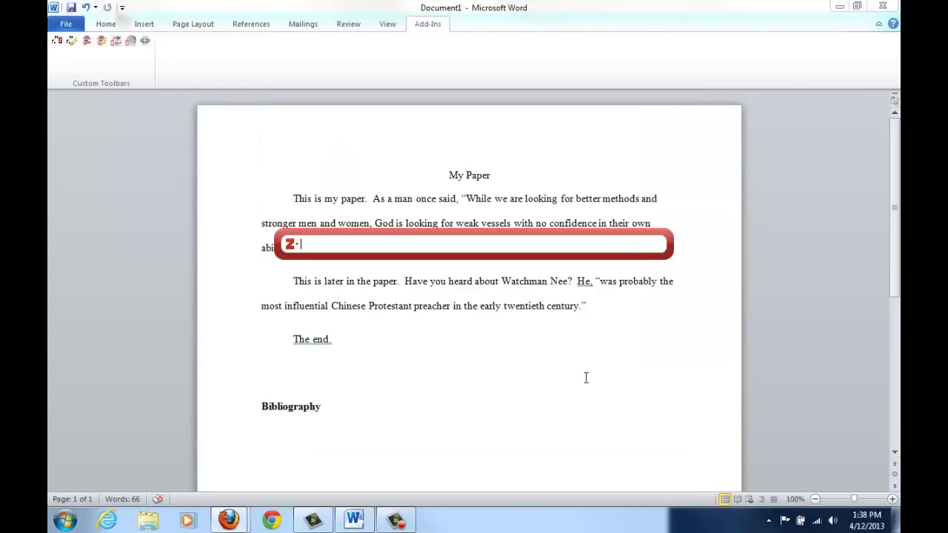
pyautogui.write('back')
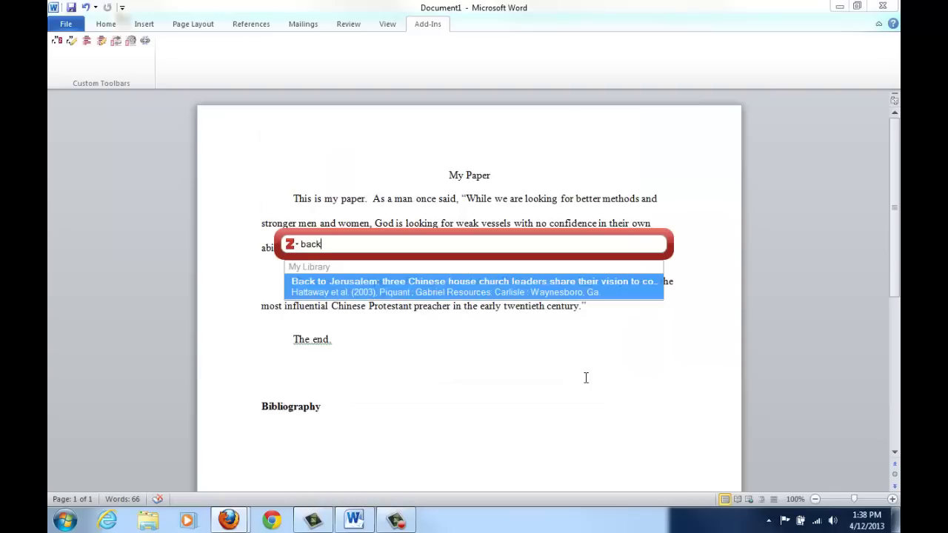
pyautogui.press('Return')
pyautogui.press('Return')
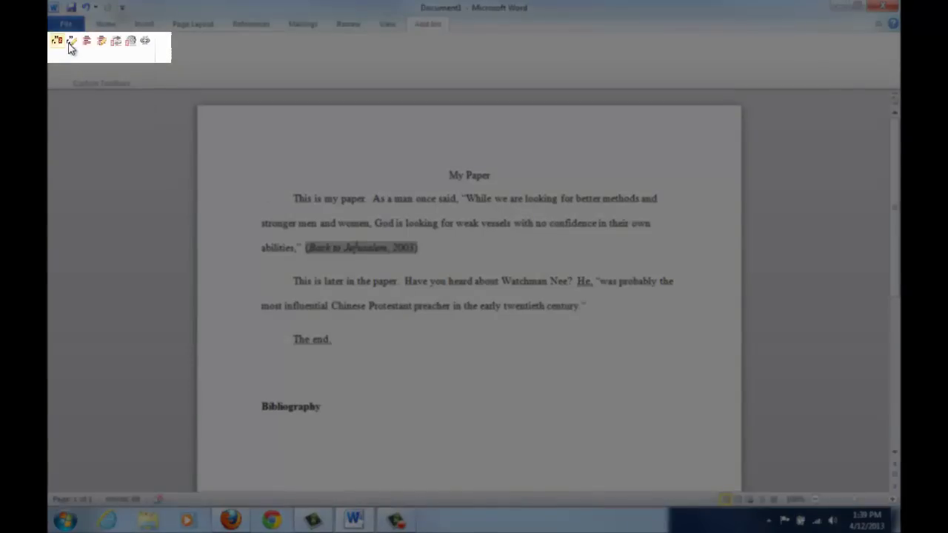
# - Add page 33 so the citation reads (Back to Jerusalem, 2003, p. 33)
pyautogui.click(70, 46)
pyautogui.click(354, 244)
pyautogui.write('33')
pyautogui.press('Return')
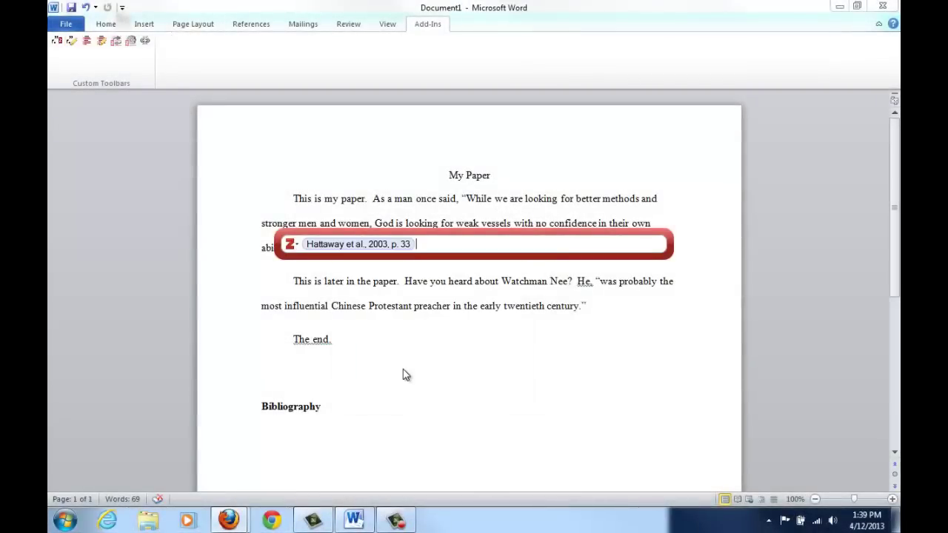
pyautogui.press('Return')
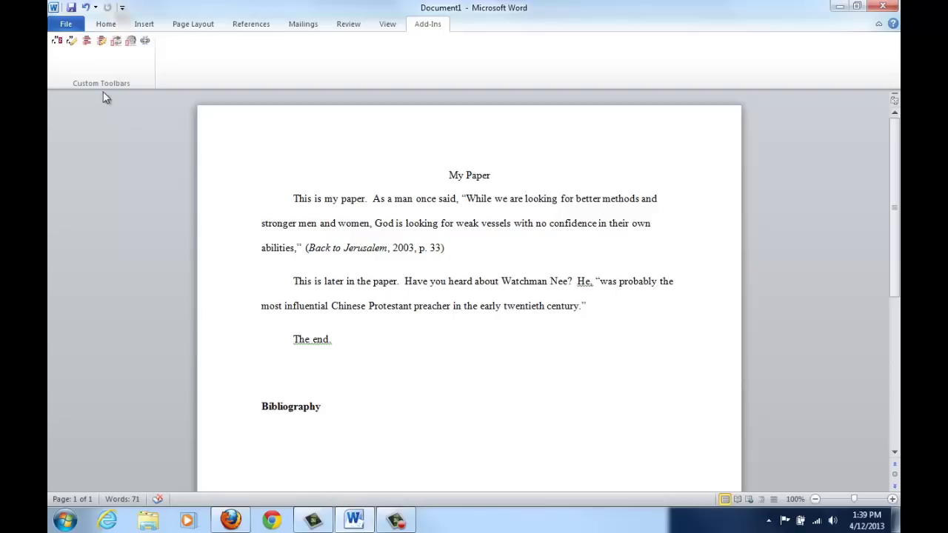
# - Insert the Zotero bibliography under the Bibliography heading
pyautogui.click(87, 43)
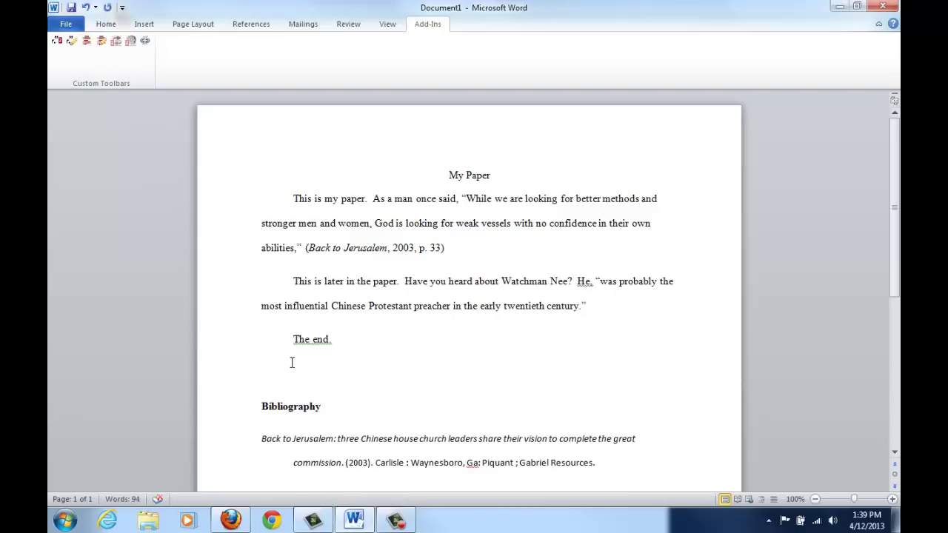
pyautogui.scroll(-1, 292, 362)
pyautogui.click(293, 415)
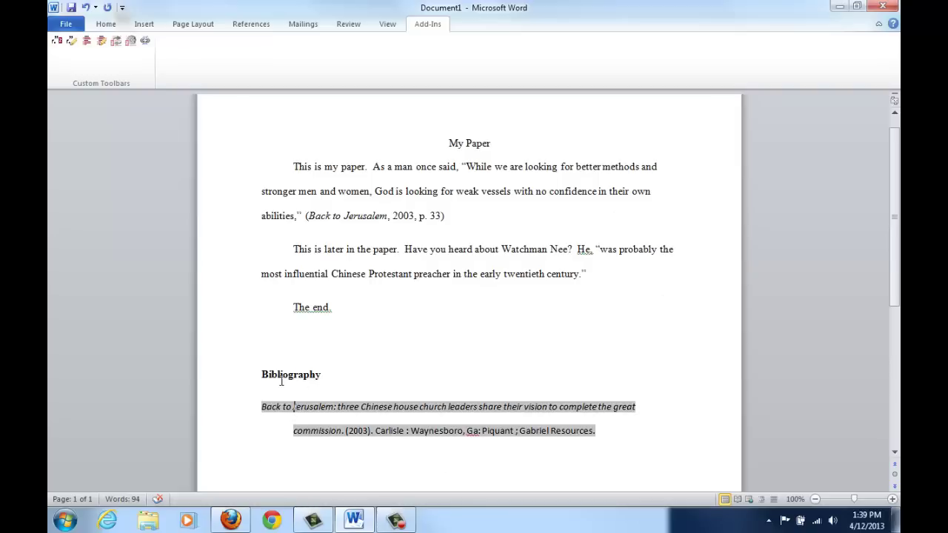
# - Change the first contributor's role to Author and refresh so citations show both authors
pyautogui.click(102, 42)
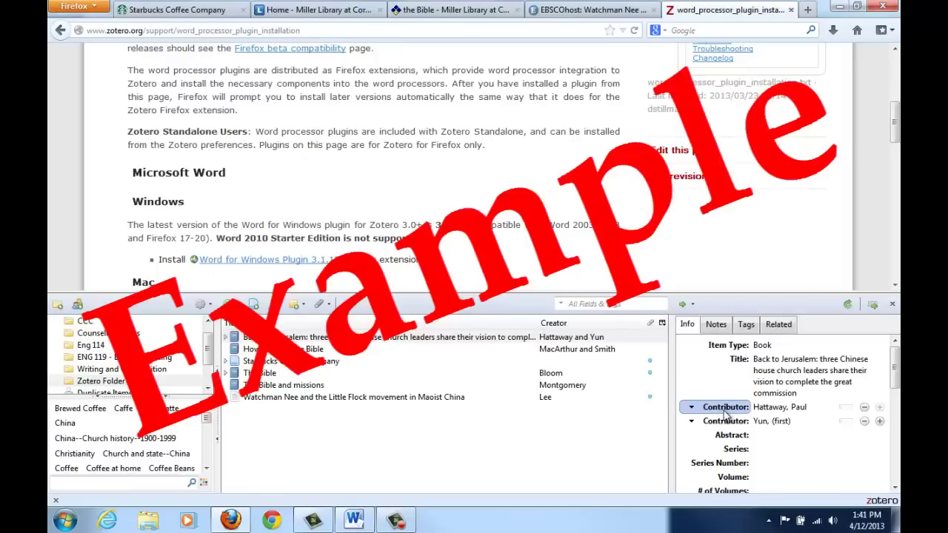
pyautogui.click(726, 421)
pyautogui.click(722, 434)
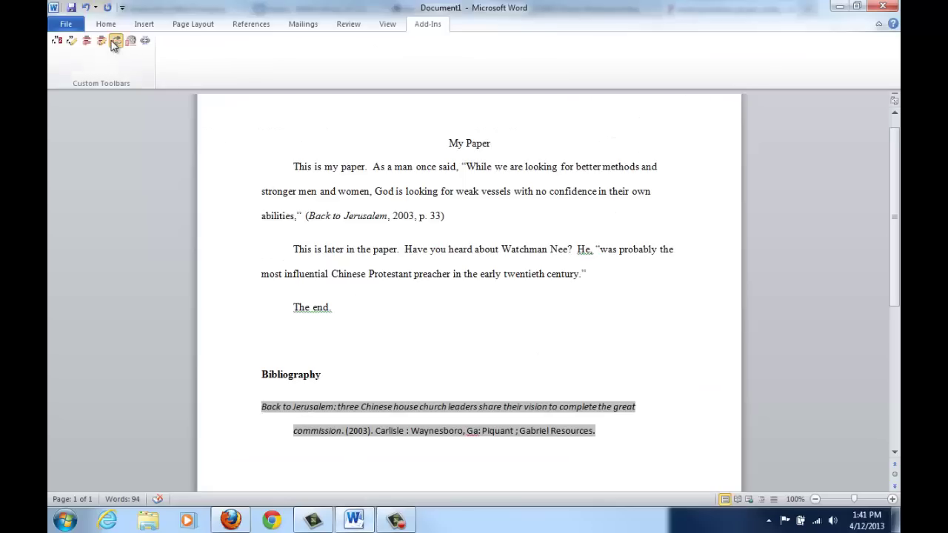
pyautogui.click(115, 42)
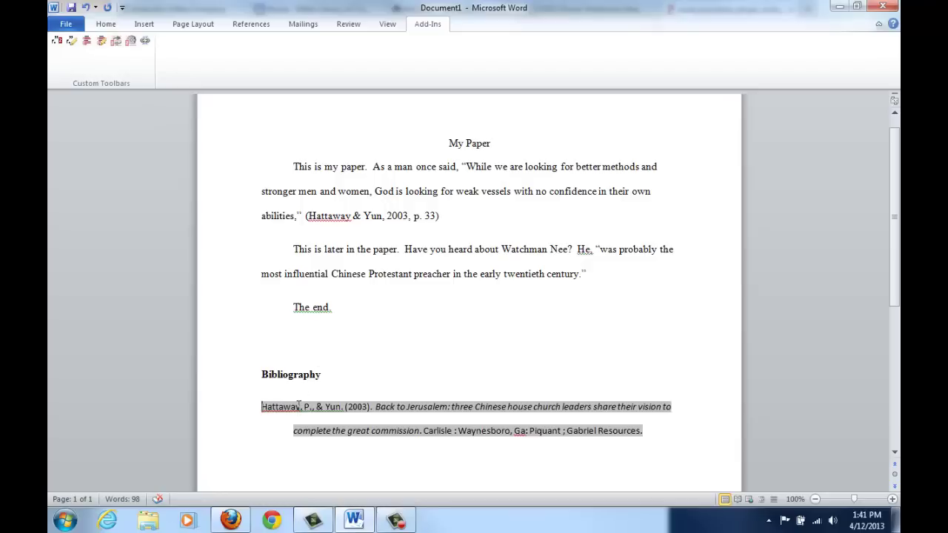
# - Switch to Chicago full-note style and cite the Watchman Nee article as footnote 2
pyautogui.click(123, 43)
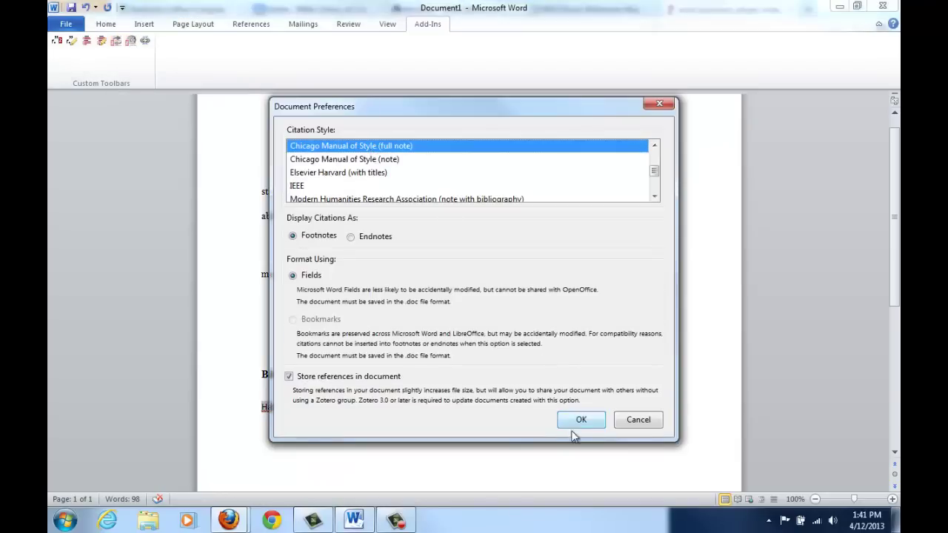
pyautogui.click(579, 420)
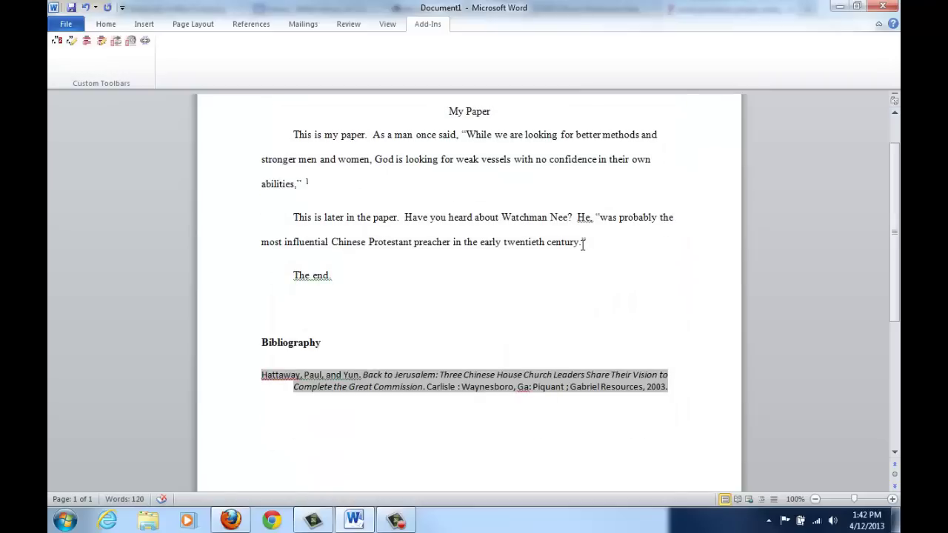
pyautogui.click(584, 243)
pyautogui.write('"')
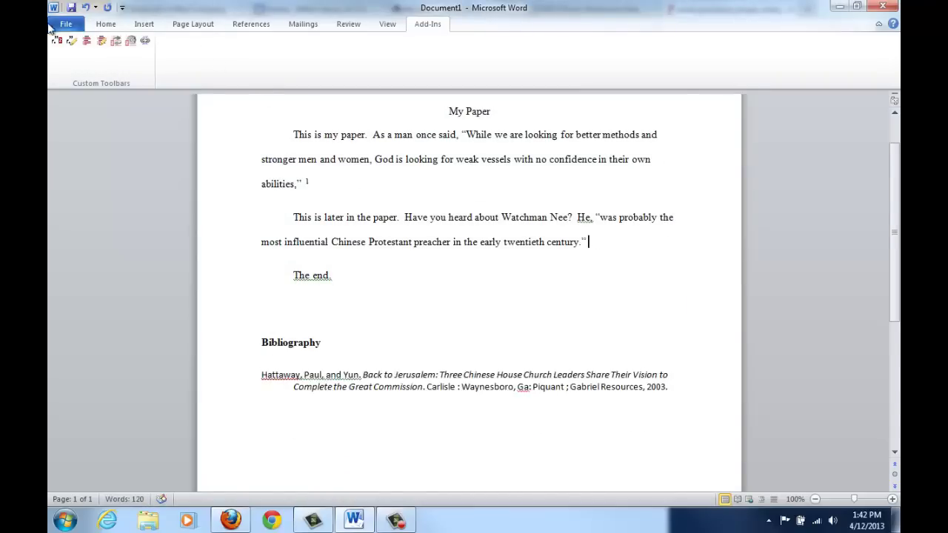
pyautogui.click(57, 42)
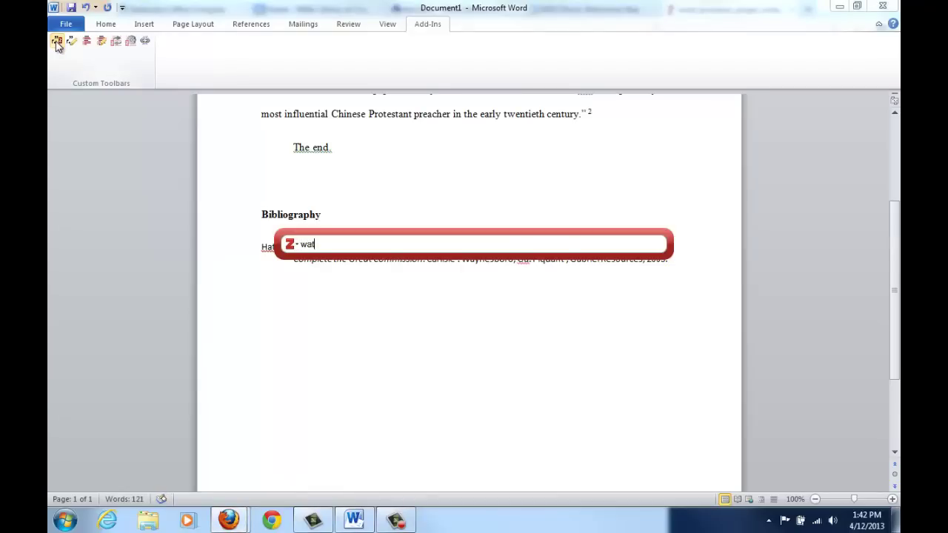
pyautogui.press('Return')
pyautogui.press('Return')
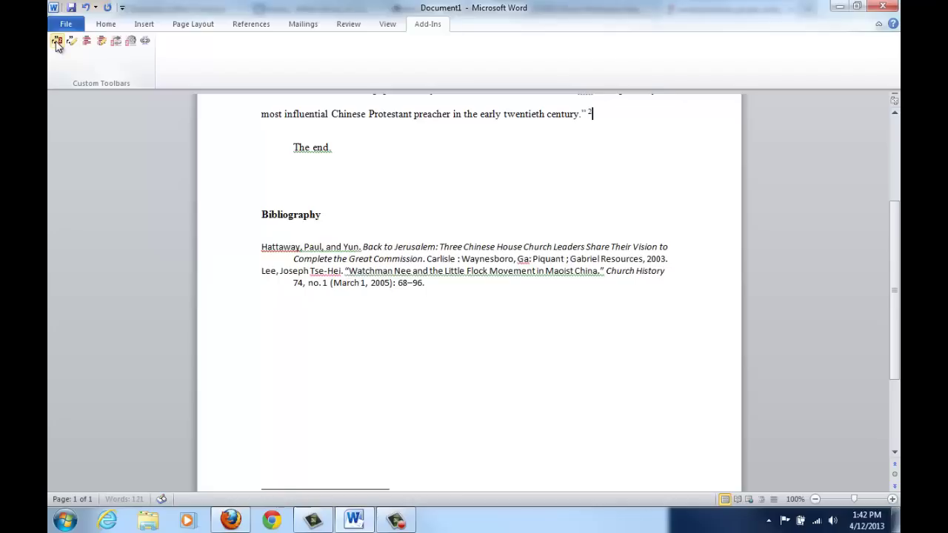
pyautogui.click(384, 271)
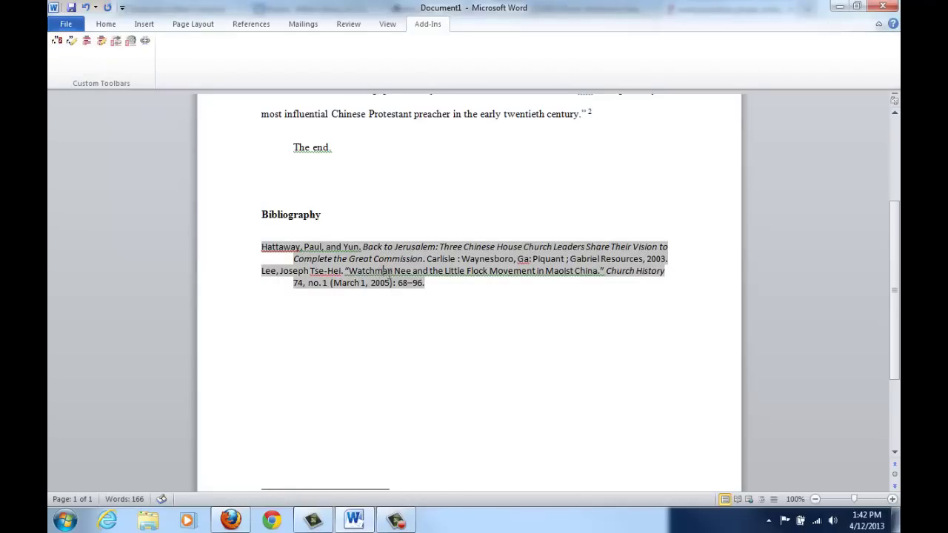
# - Open the FAQ page from the Miller Library home page
pyautogui.scroll(-3, 386, 273)
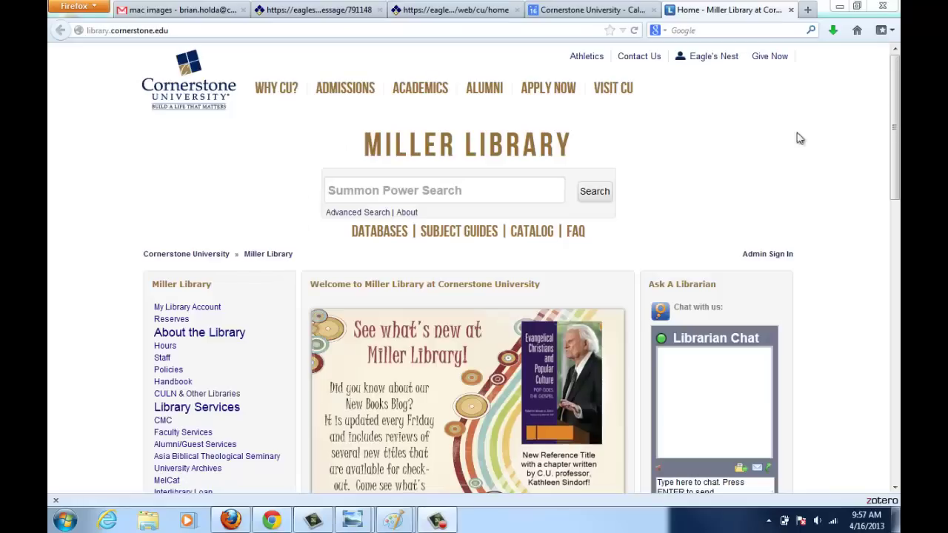
pyautogui.click(582, 237)
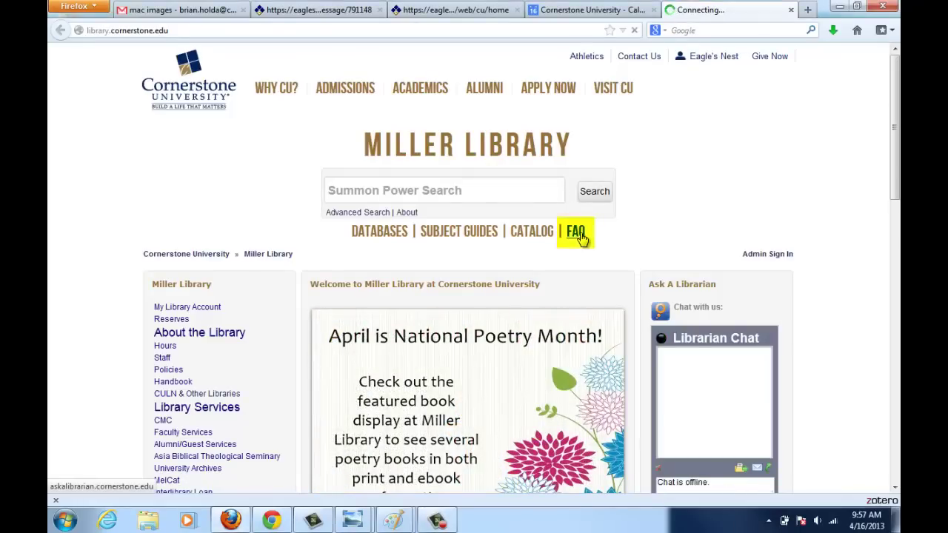